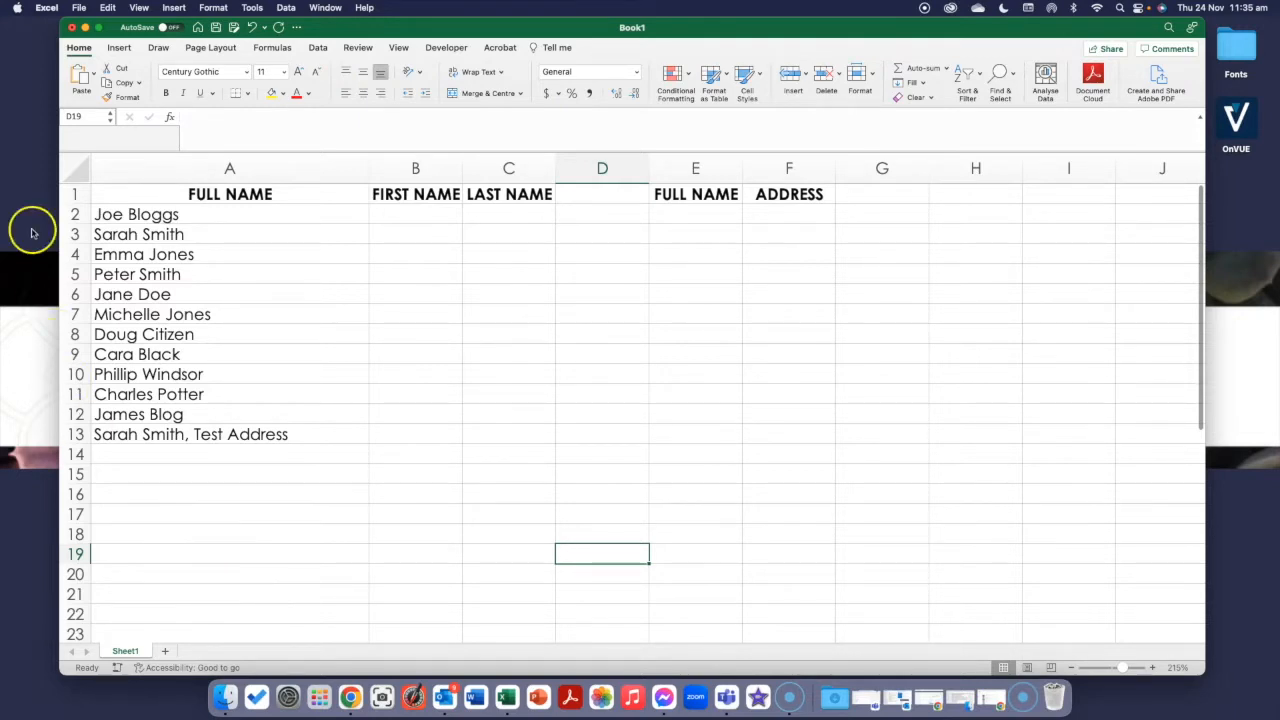
Examine the full names in A2:A12, the combined name and address in A13, and the empty destination columns.
drag(105, 214, 106, 410)
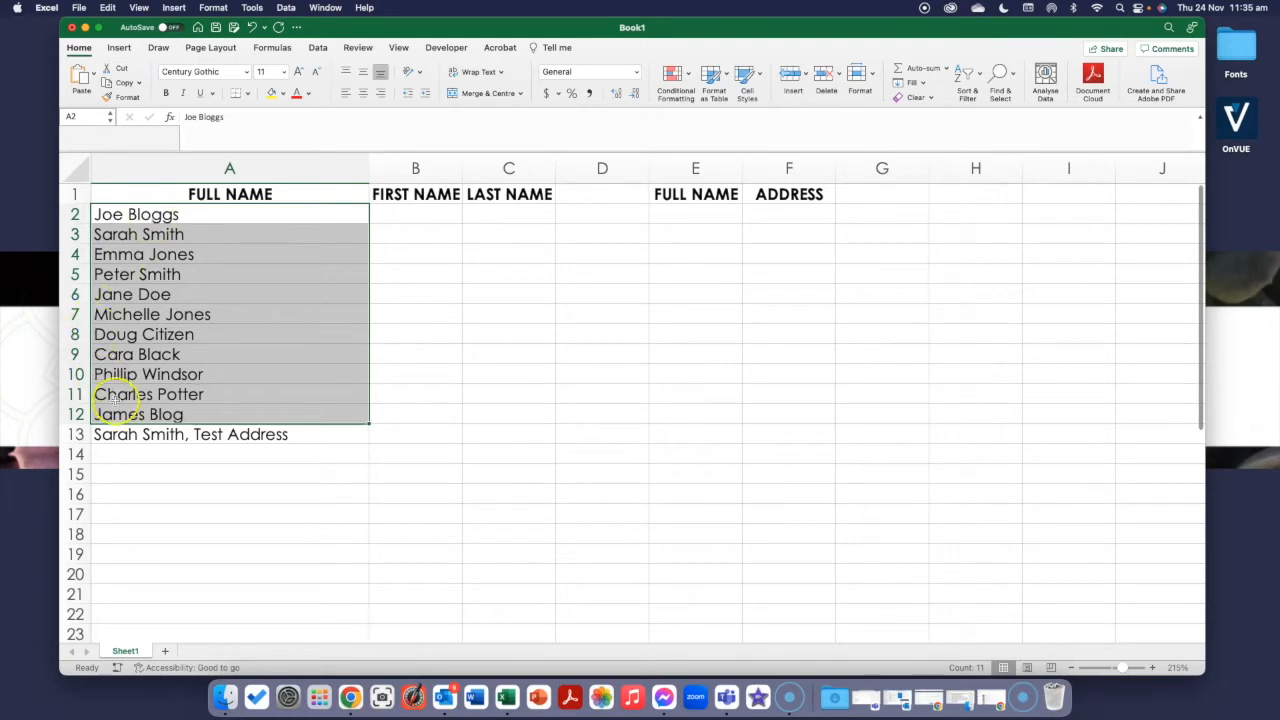
click(131, 434)
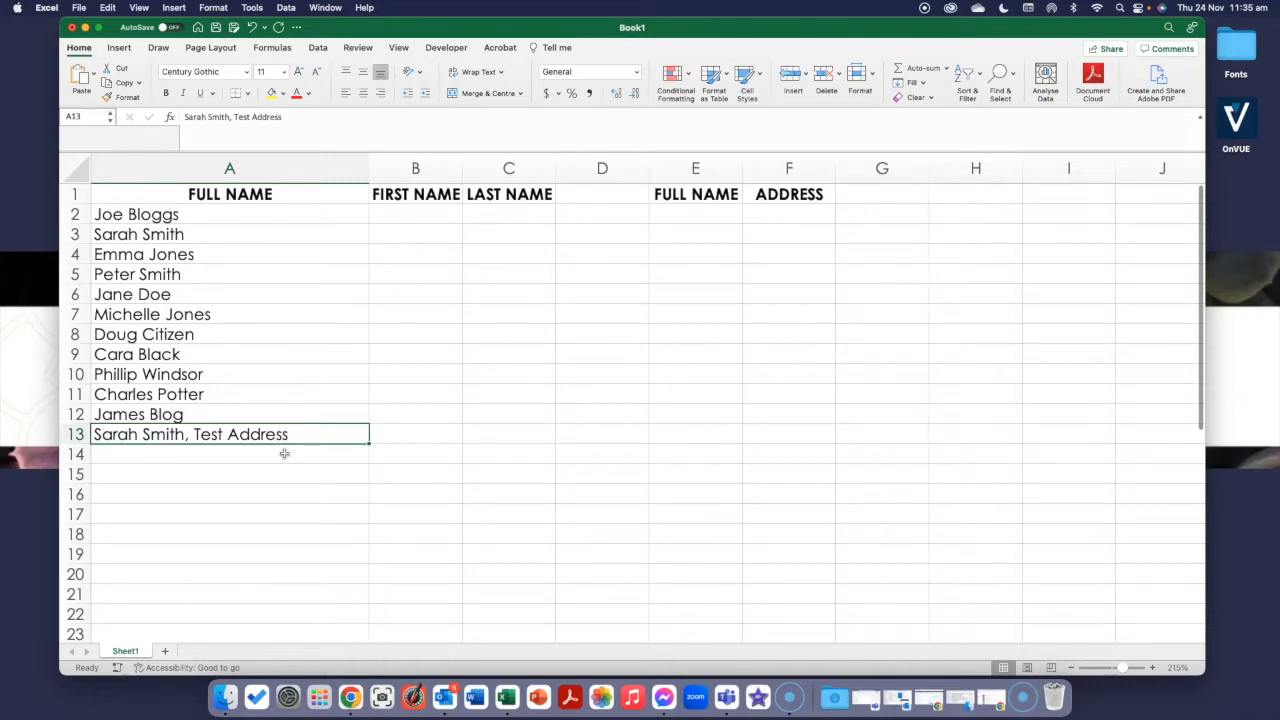
click(172, 216)
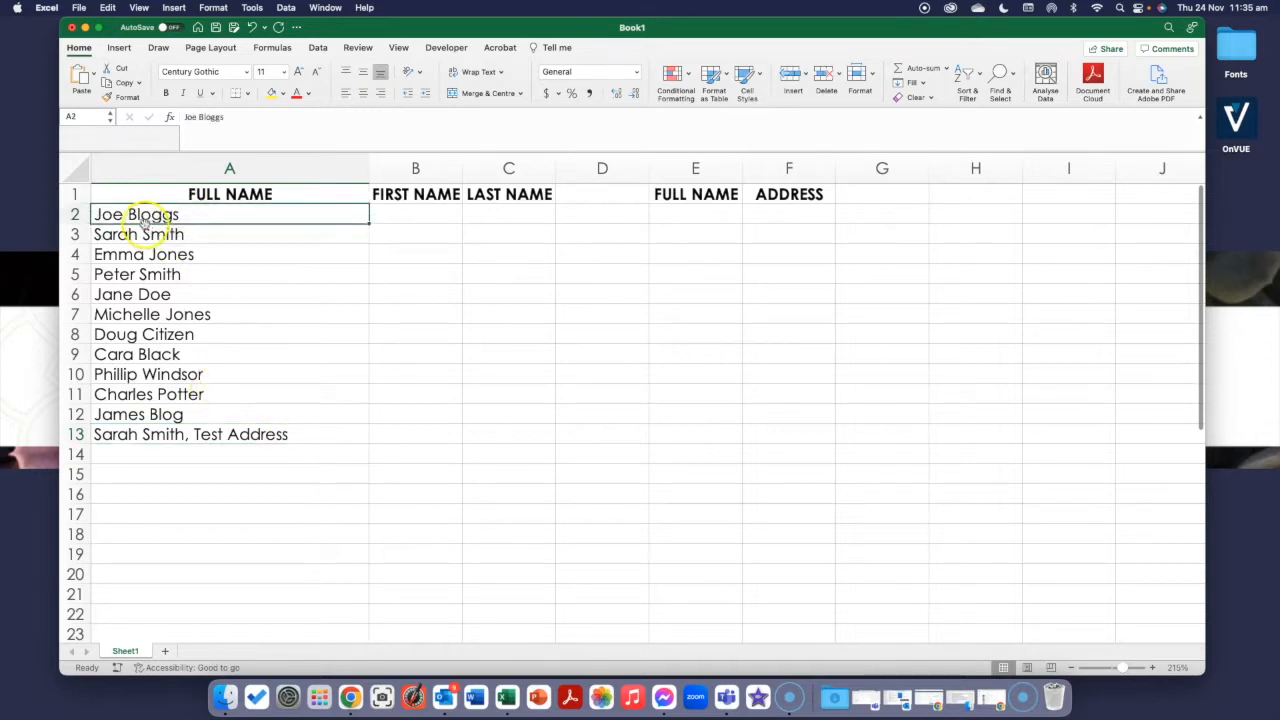
drag(134, 213, 145, 413)
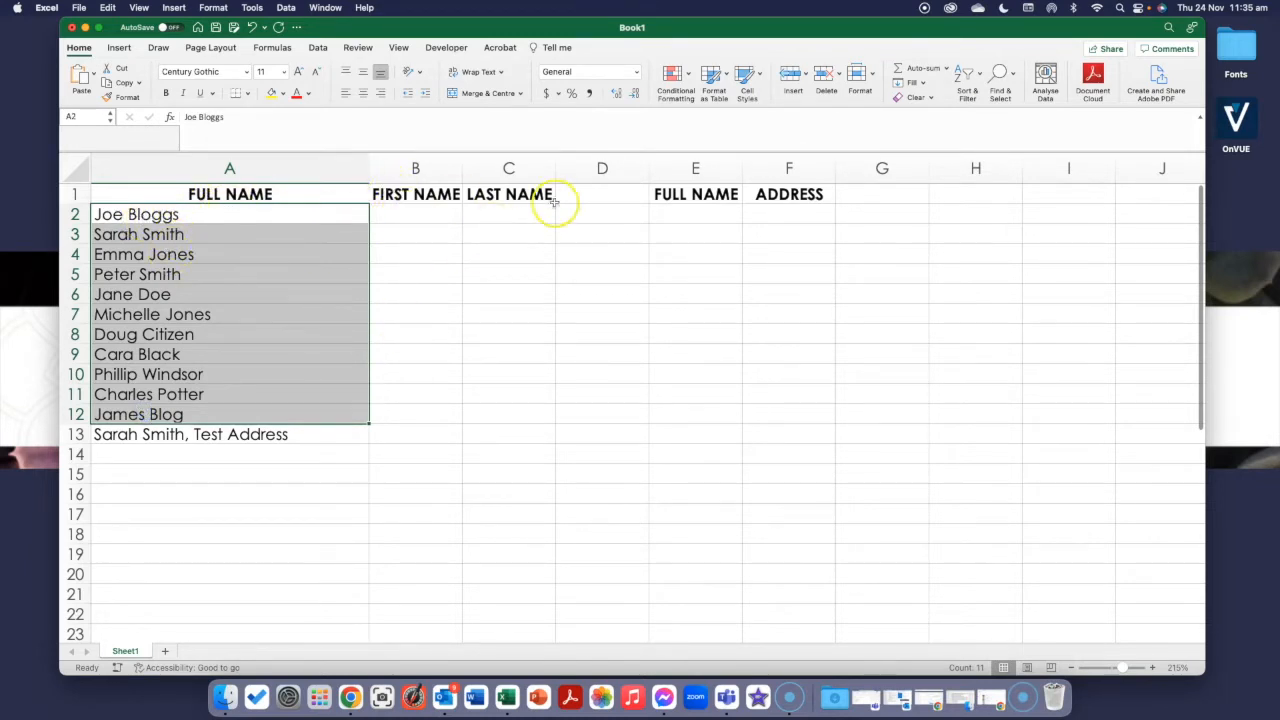
click(522, 329)
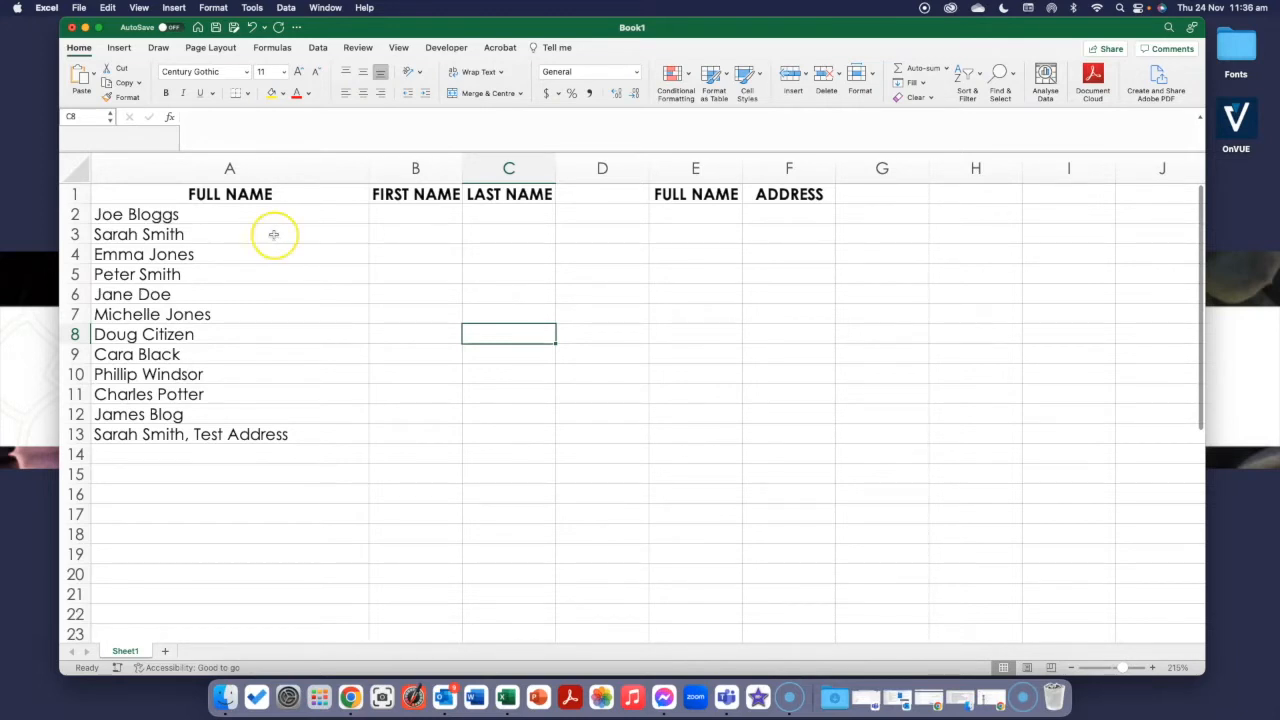
click(415, 216)
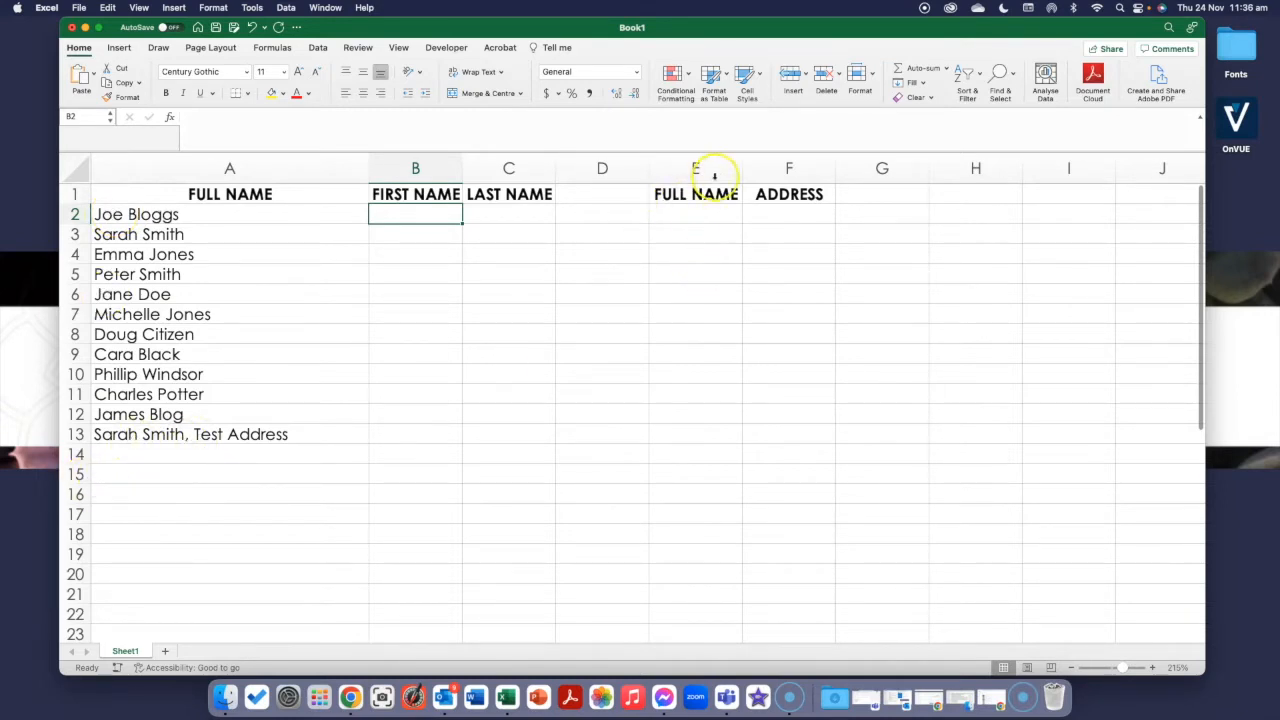
click(209, 436)
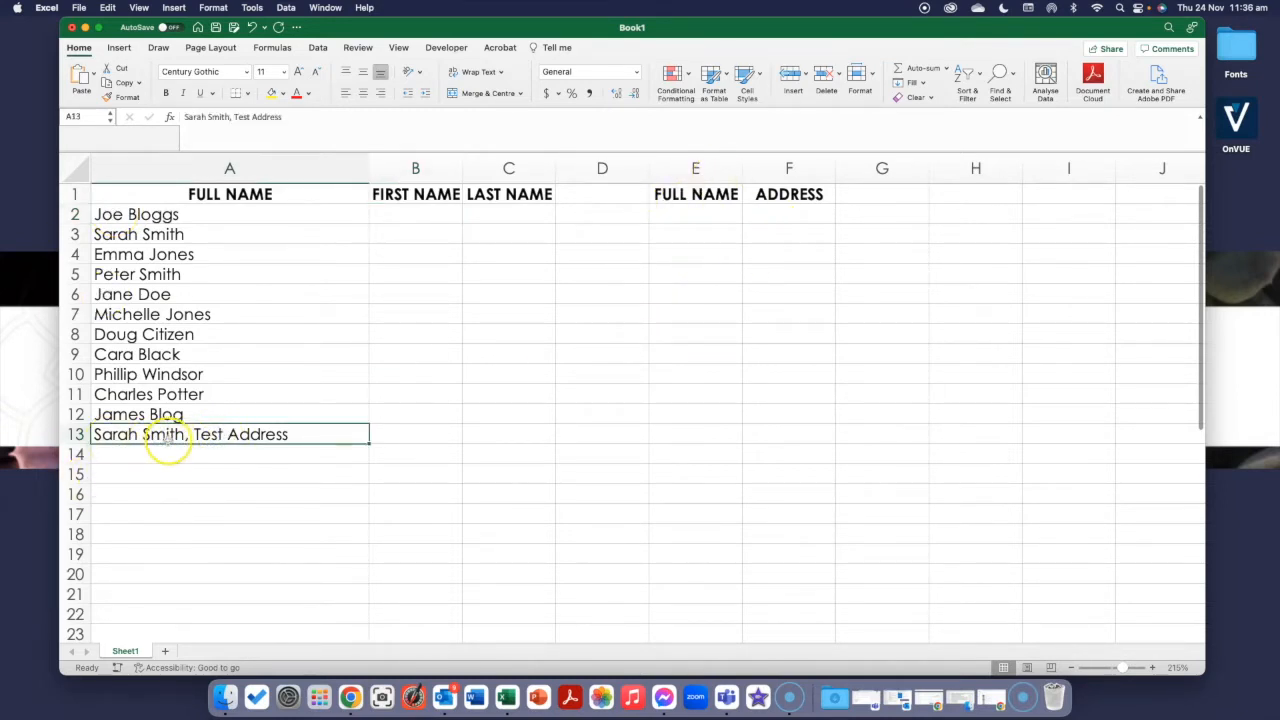
click(685, 434)
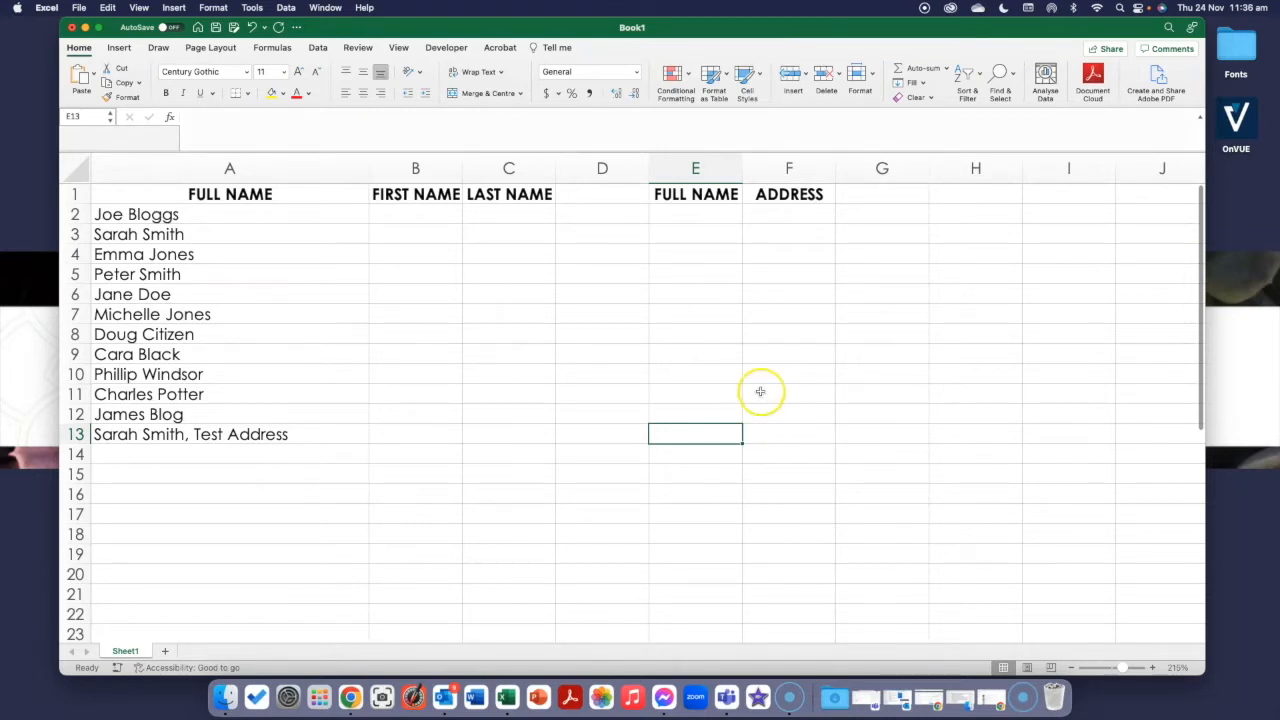
Insert the TEXTSPLIT function into cell B2 under FIRST NAME, finding it with the function search "text".
click(430, 212)
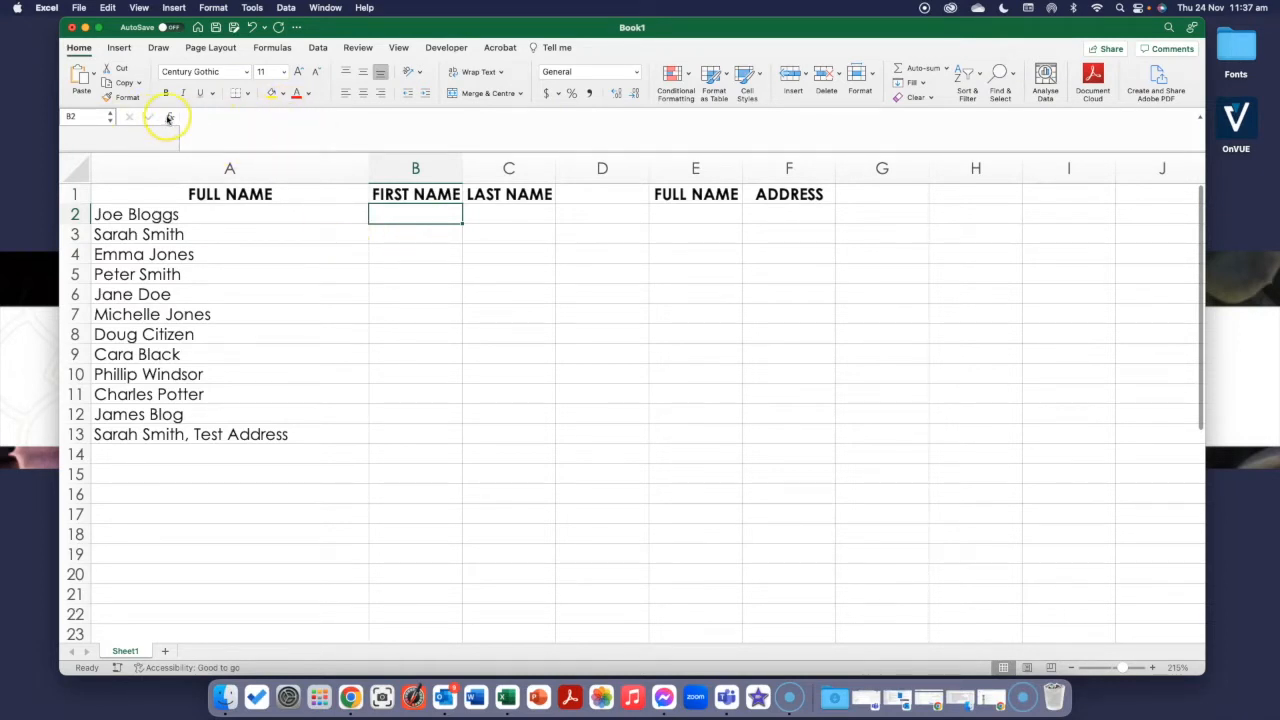
click(169, 117)
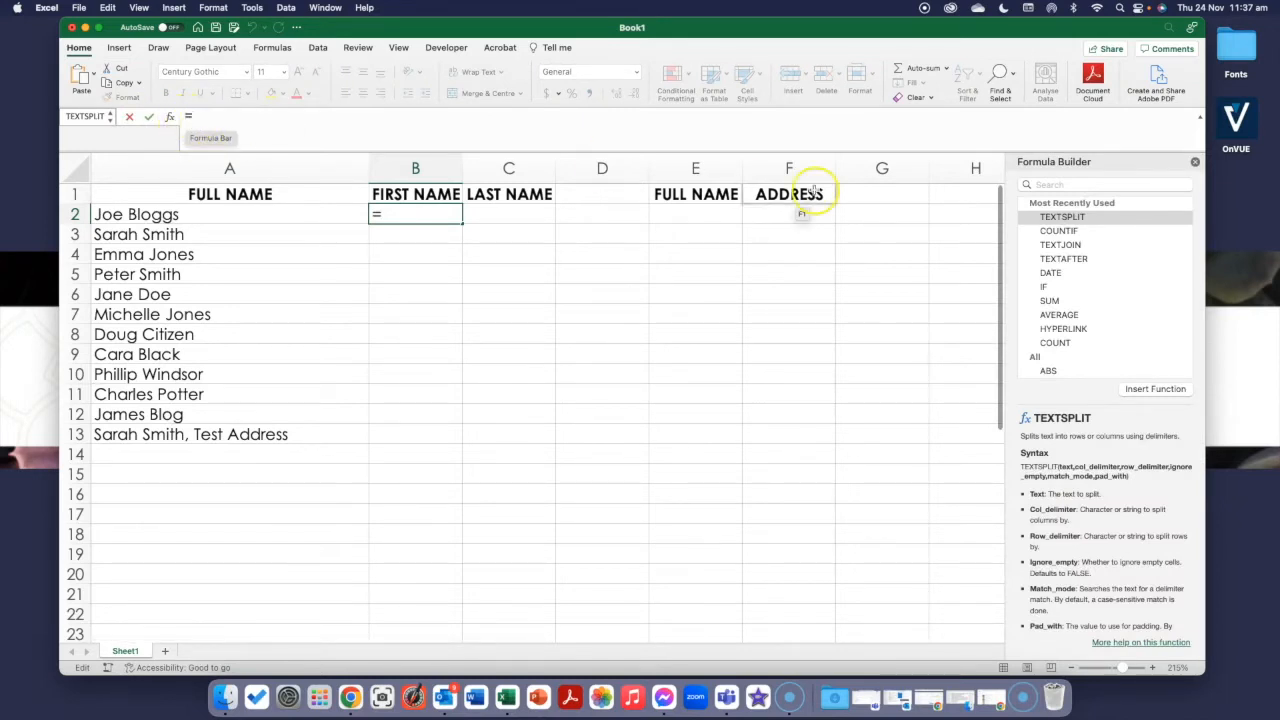
click(1055, 185)
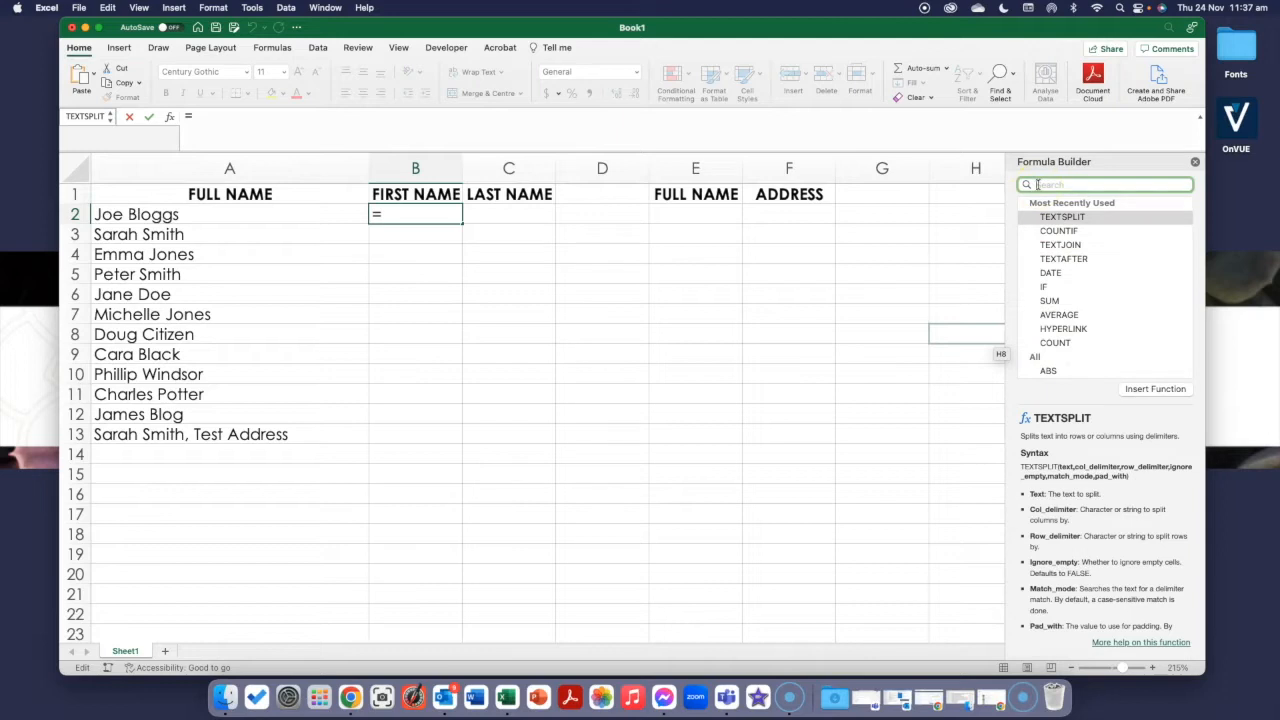
text(text)
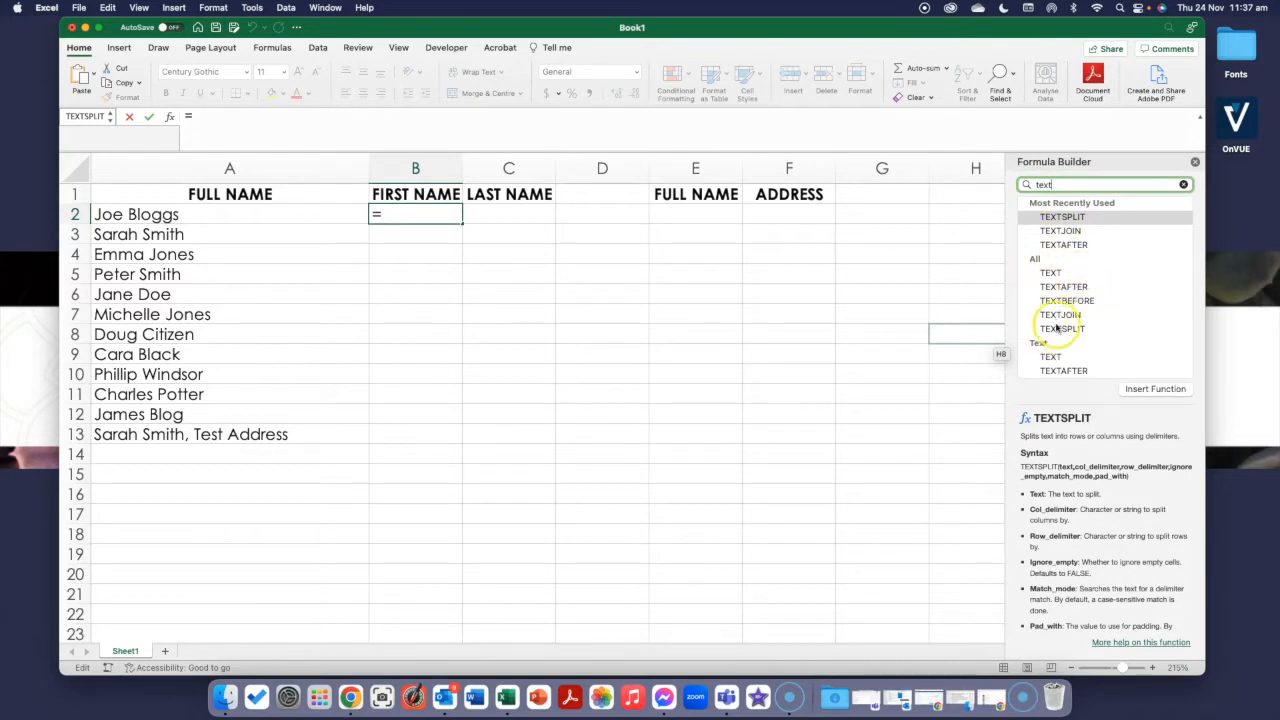
scroll(1055, 345, down, 2)
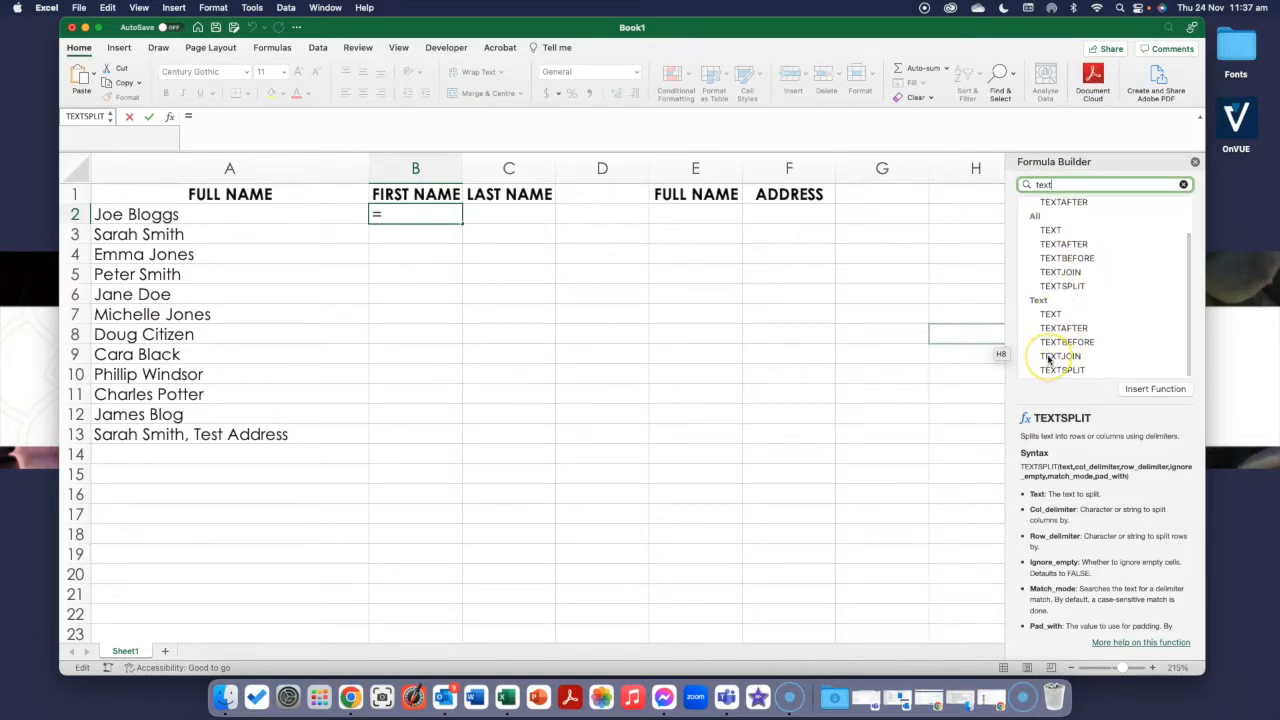
scroll(1060, 320, up, 3)
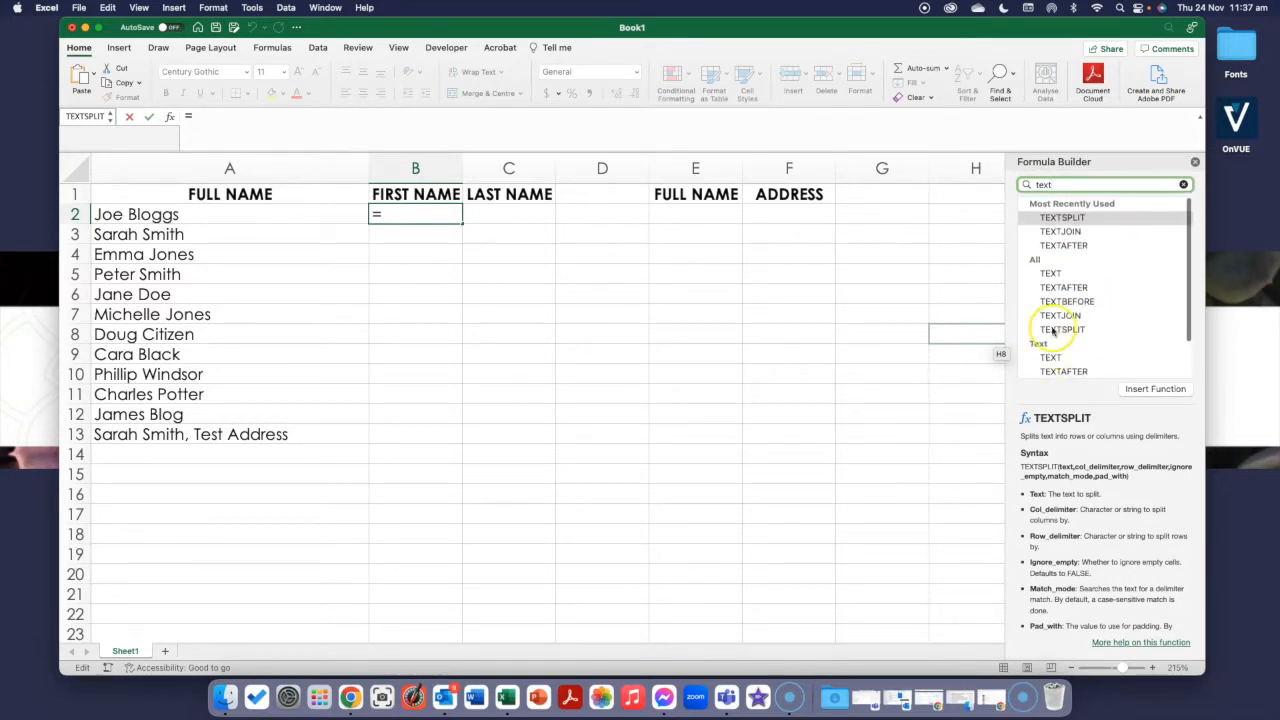
click(1064, 218)
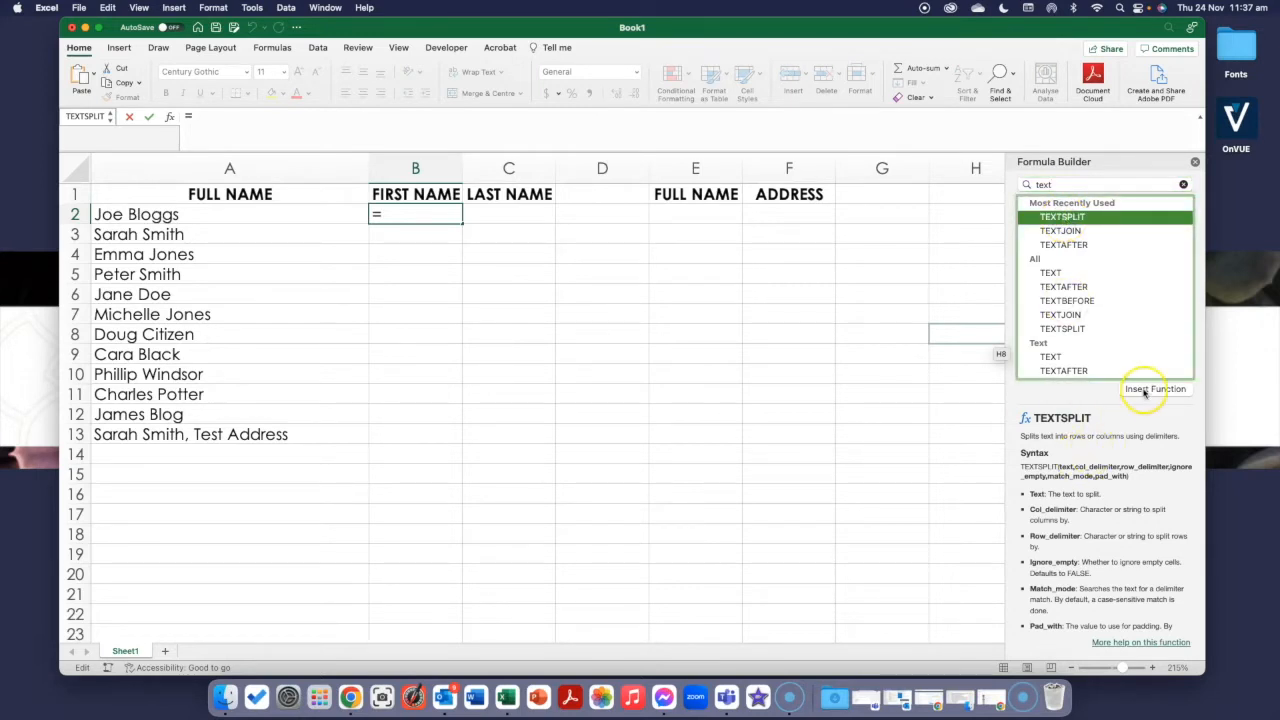
click(1146, 390)
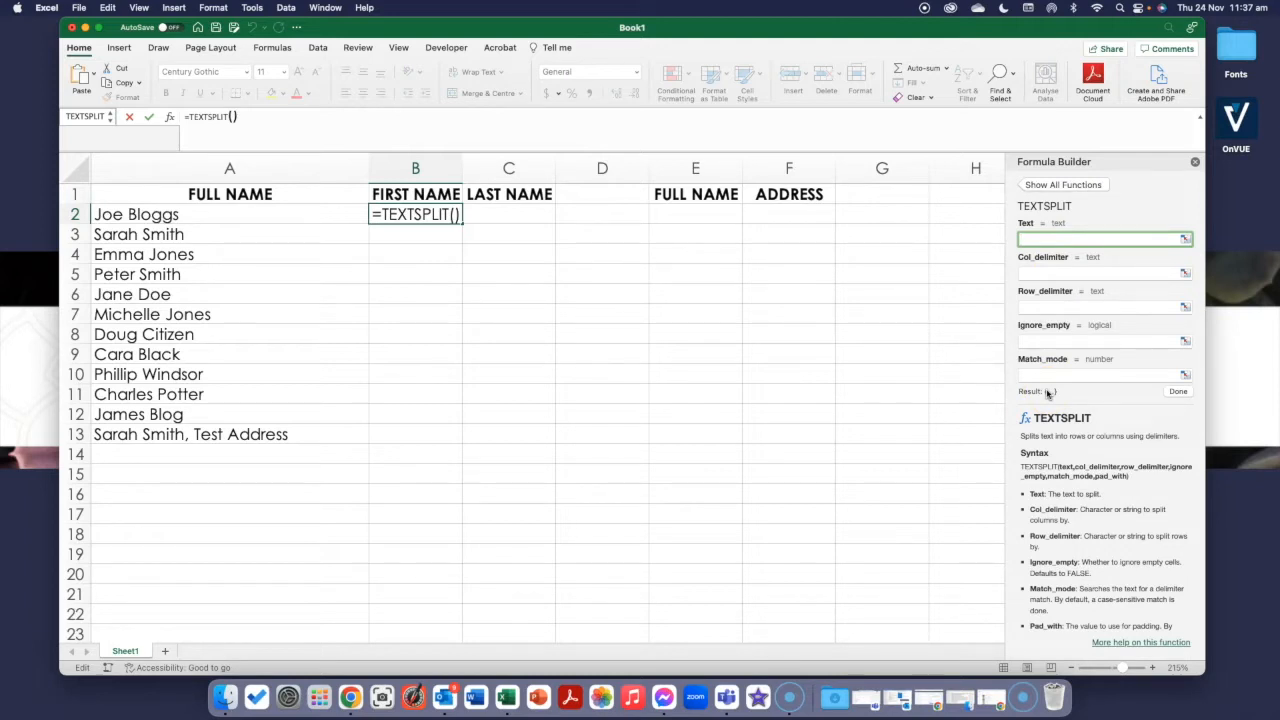
Set the TEXTSPLIT text argument to A2 and use a quoted space " " as both column and row delimiter.
click(1060, 240)
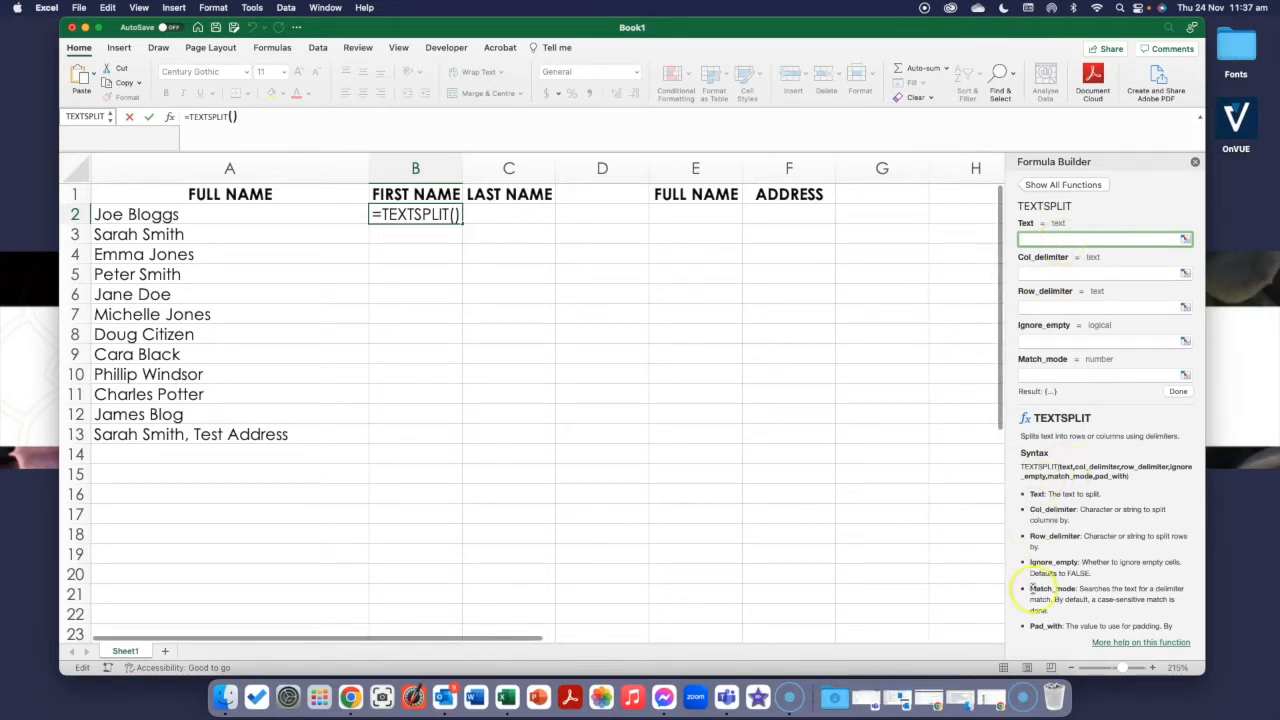
scroll(1054, 562, down, 2)
scroll(1065, 545, up, 2)
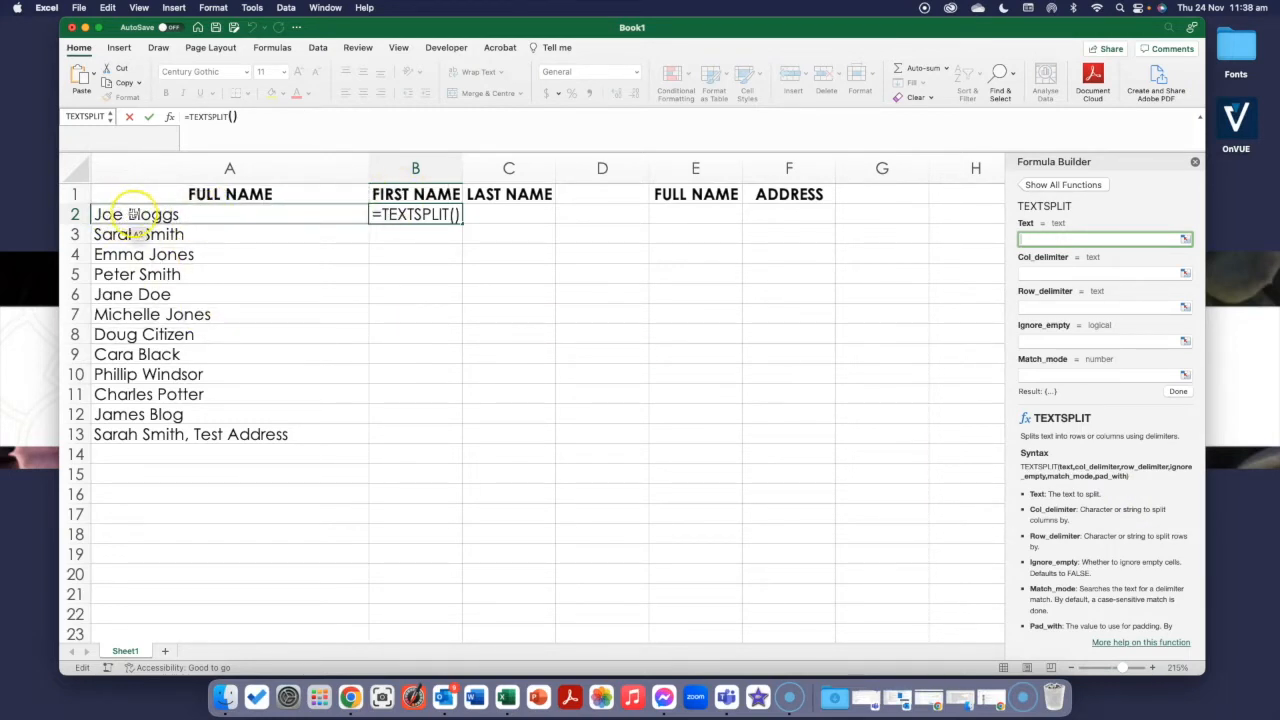
click(132, 215)
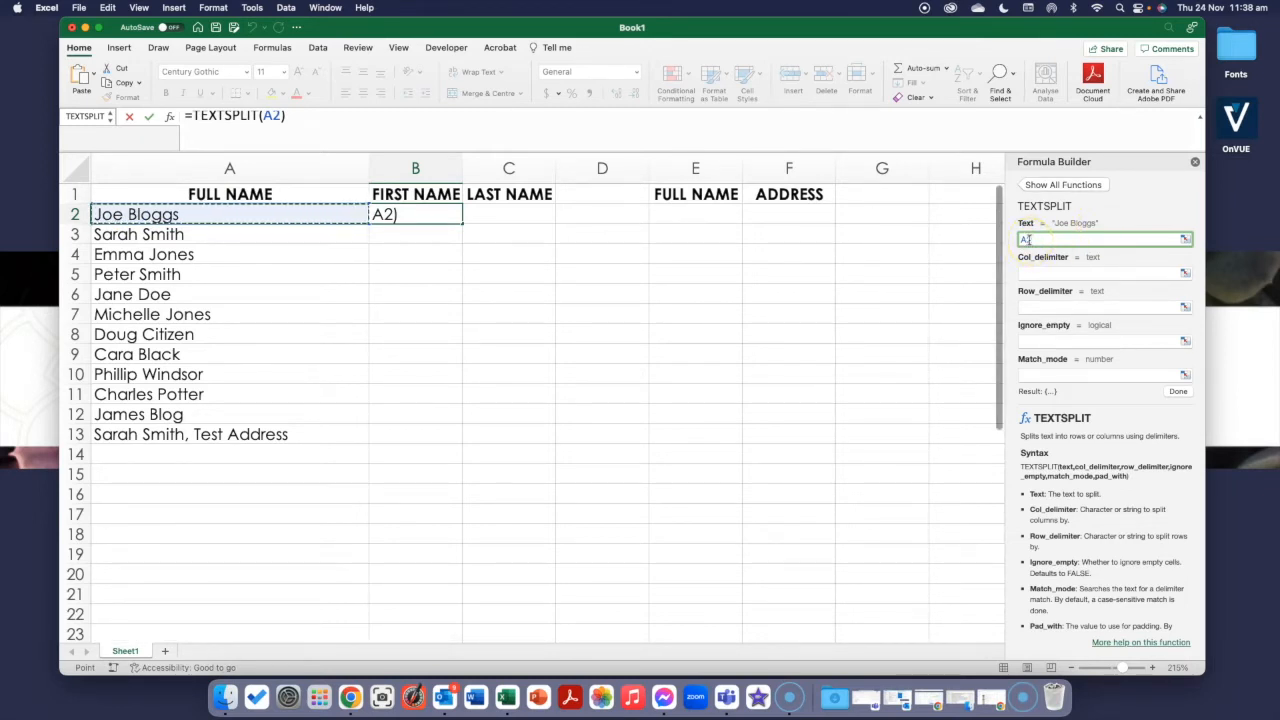
click(1037, 272)
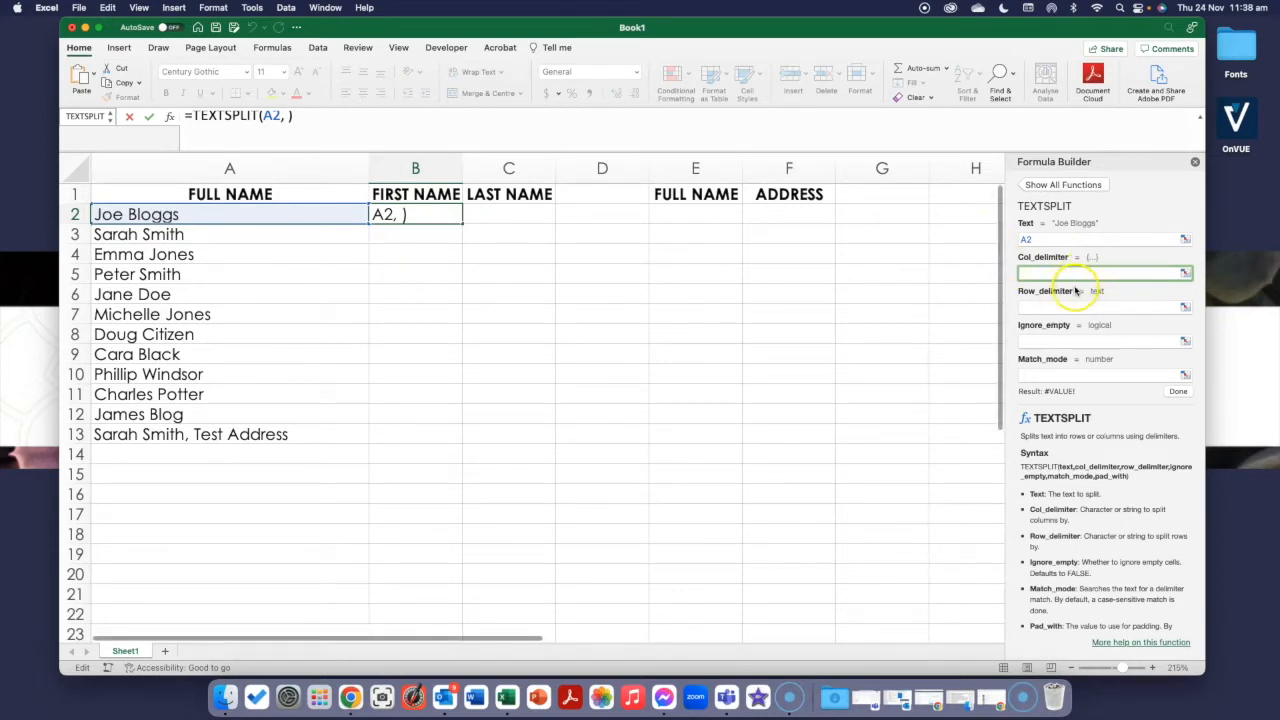
text(" ")
click(1050, 308)
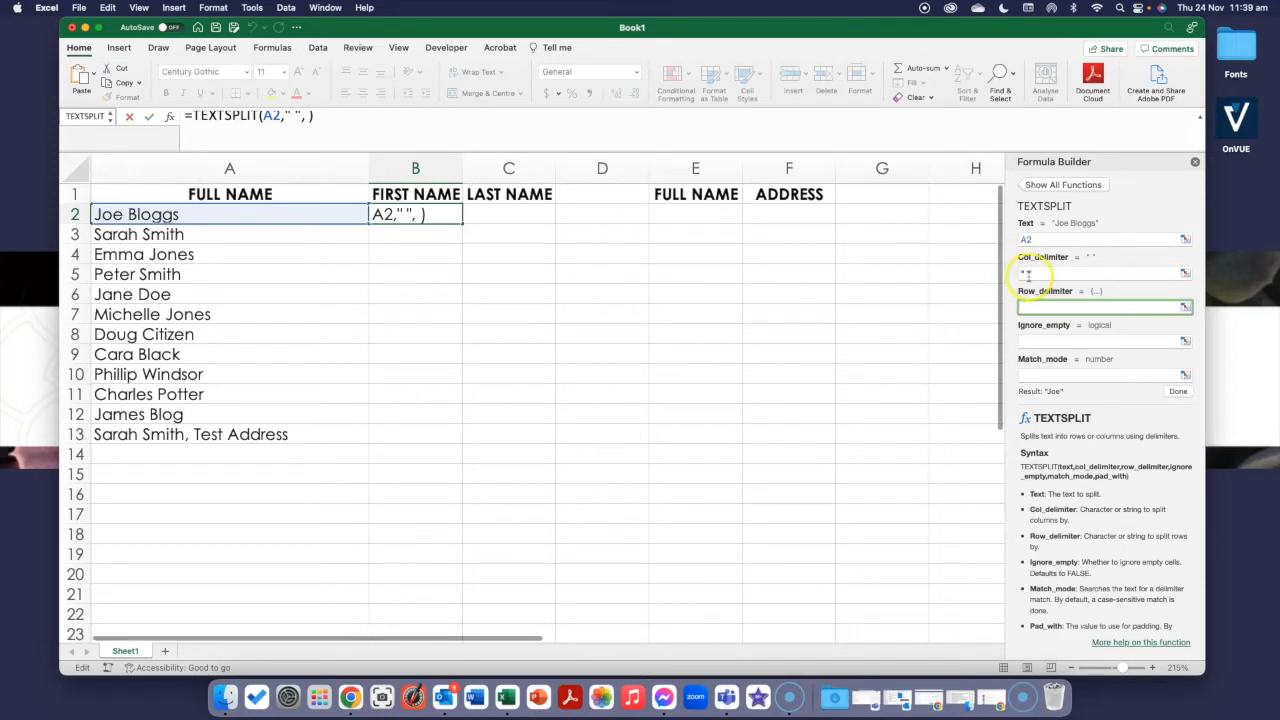
click(1020, 274)
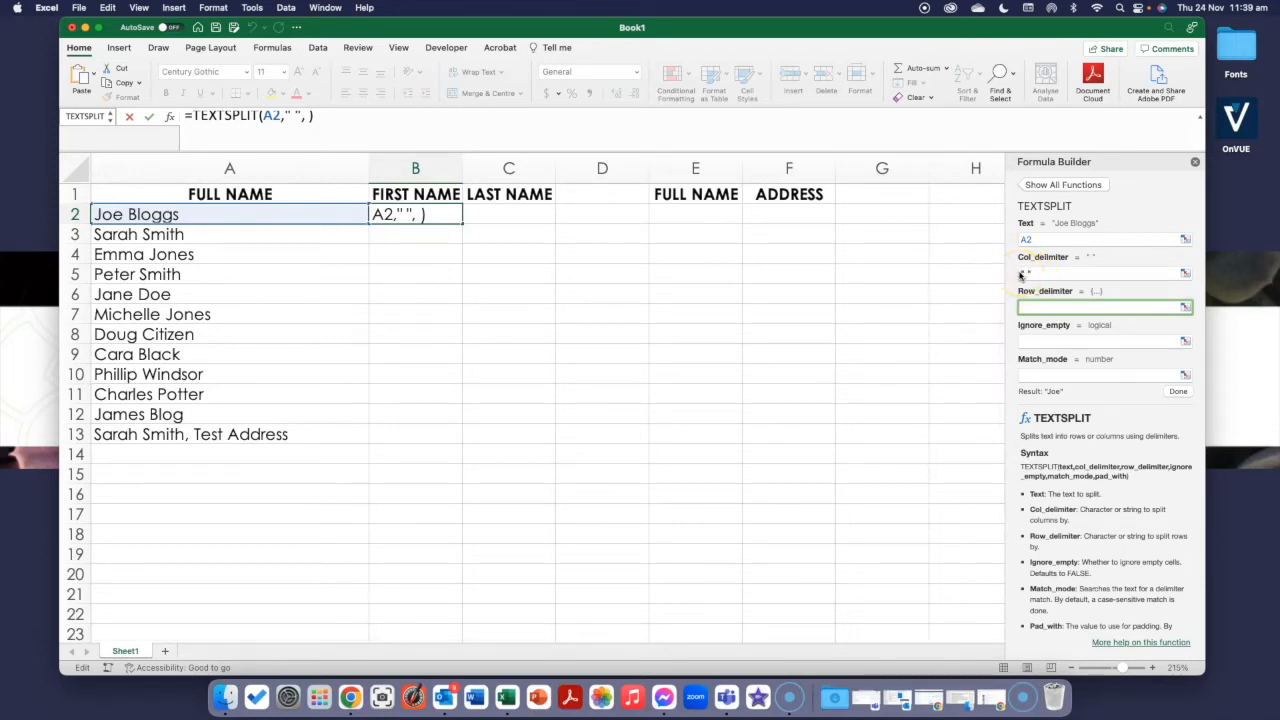
Set Ignore_empty to TRUE, leave Match_mode blank, and complete the TEXTSPLIT formula in B2.
click(1038, 341)
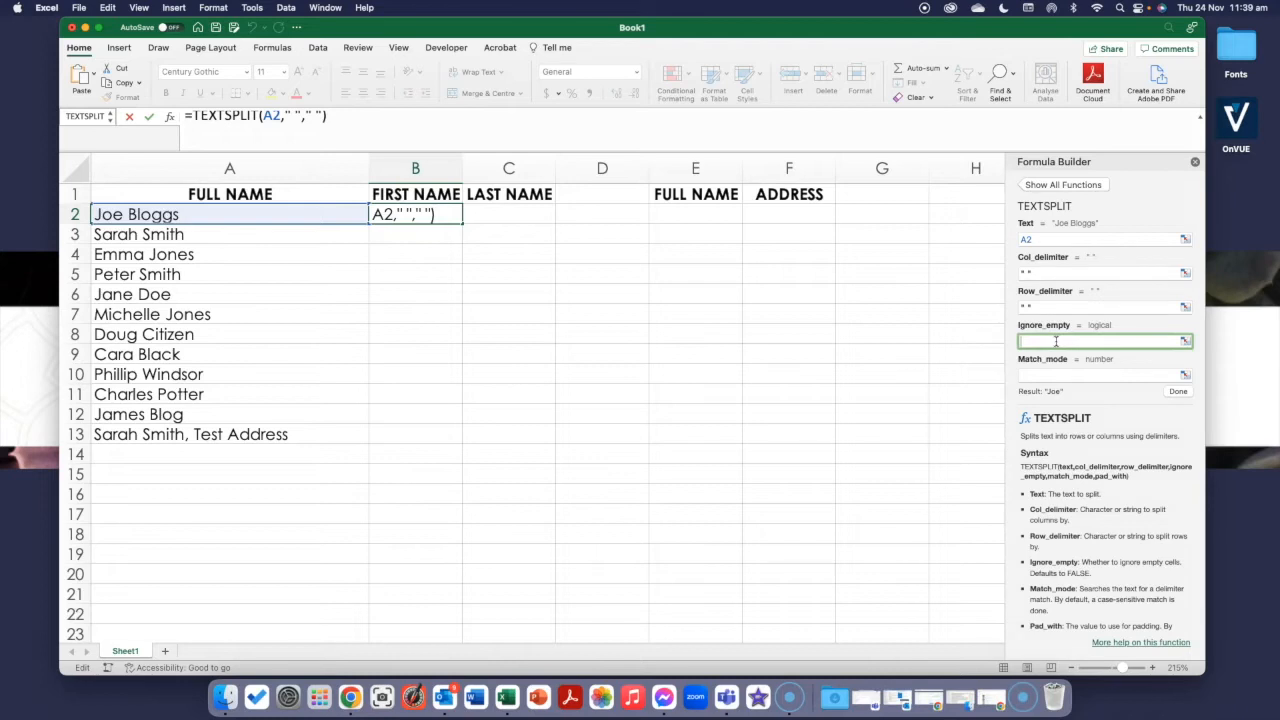
text(TRUE)
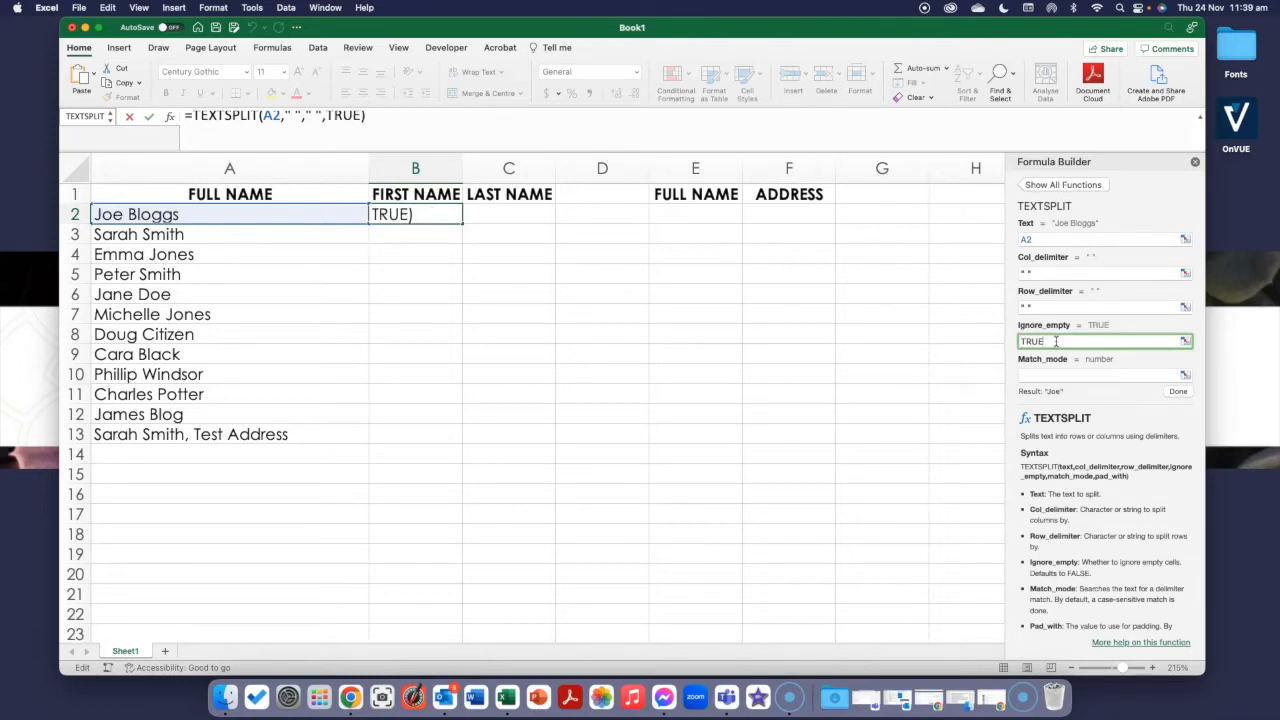
click(1066, 374)
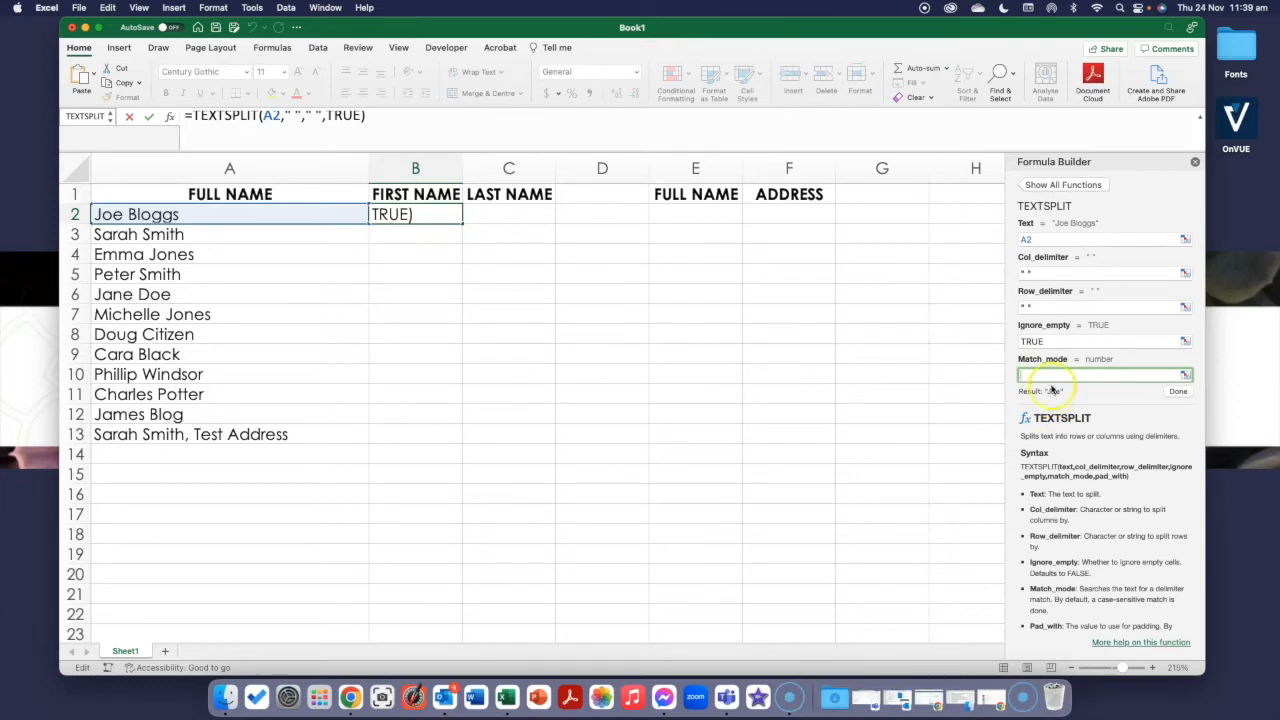
click(1177, 391)
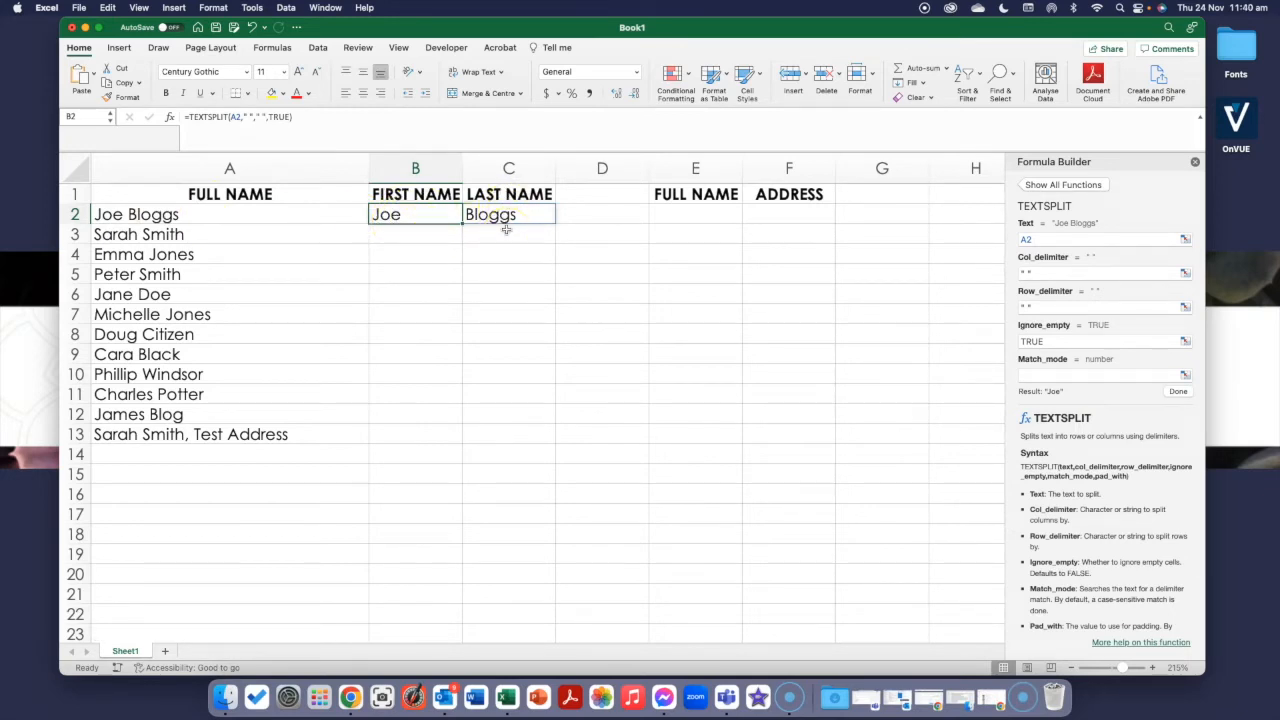
Inspect the formula behind the first and last name results in B2 and C2.
click(418, 236)
click(415, 214)
click(513, 218)
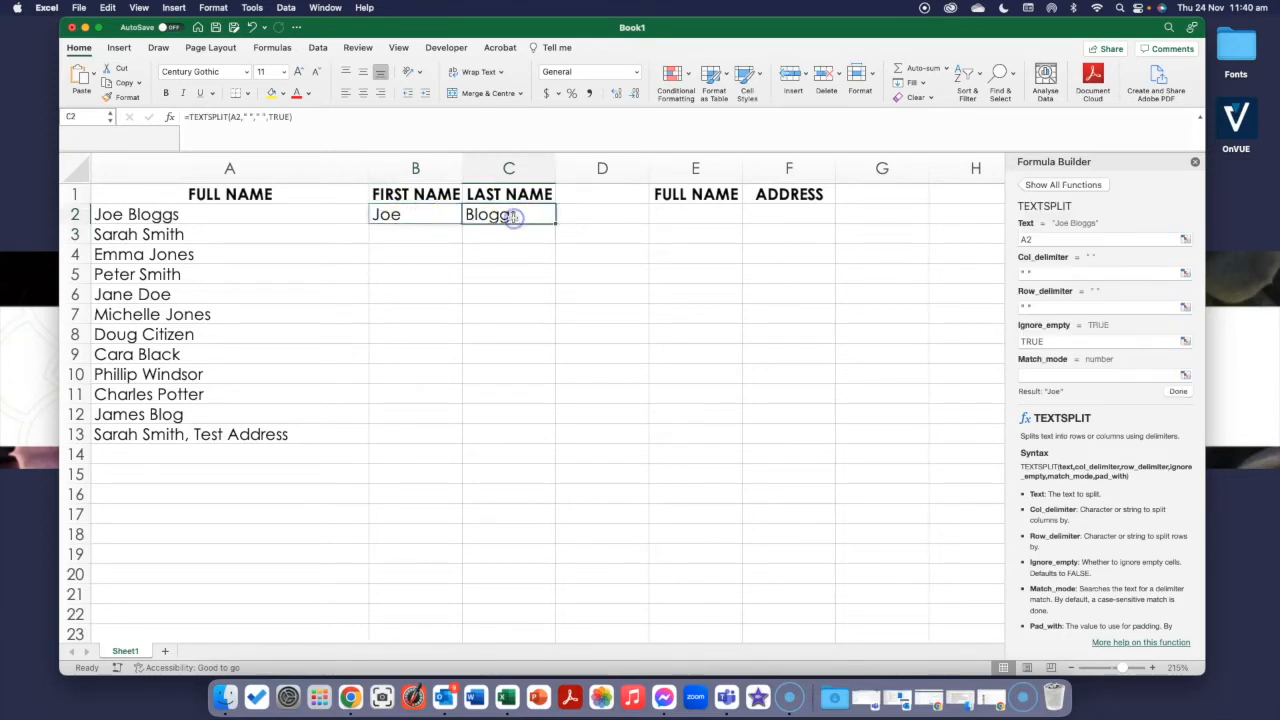
click(420, 214)
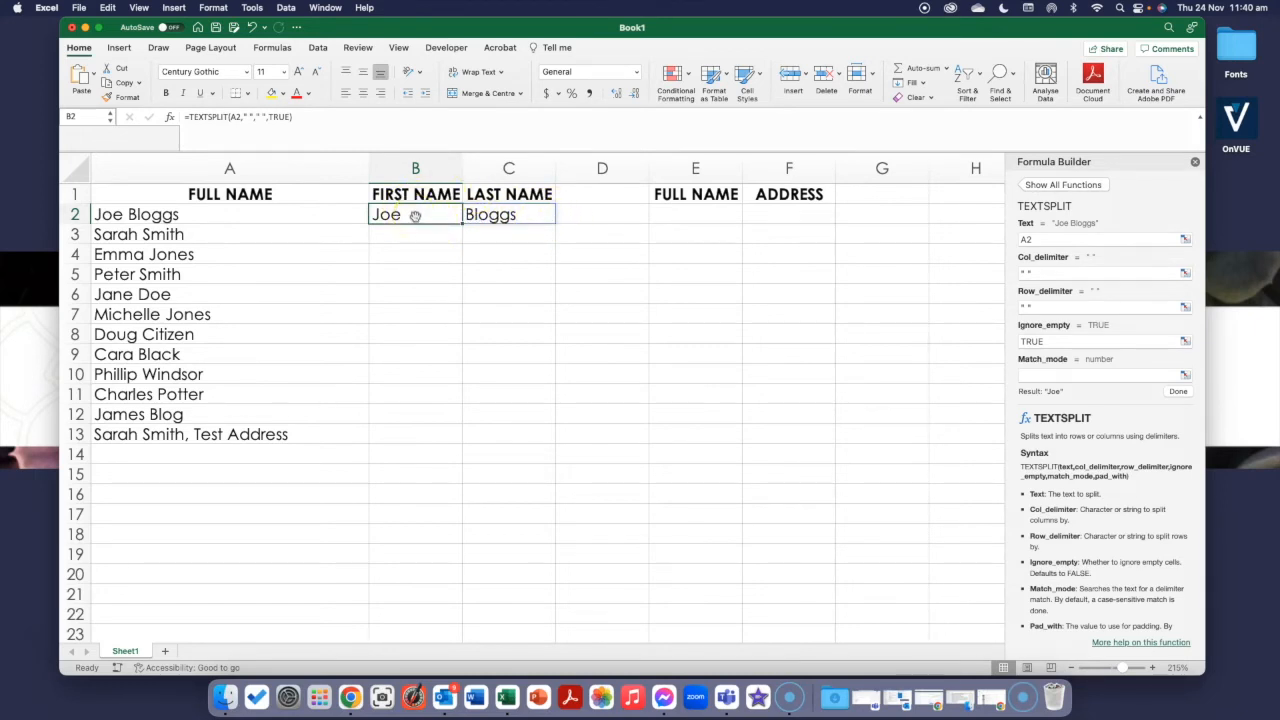
scroll(415, 216, right, 1)
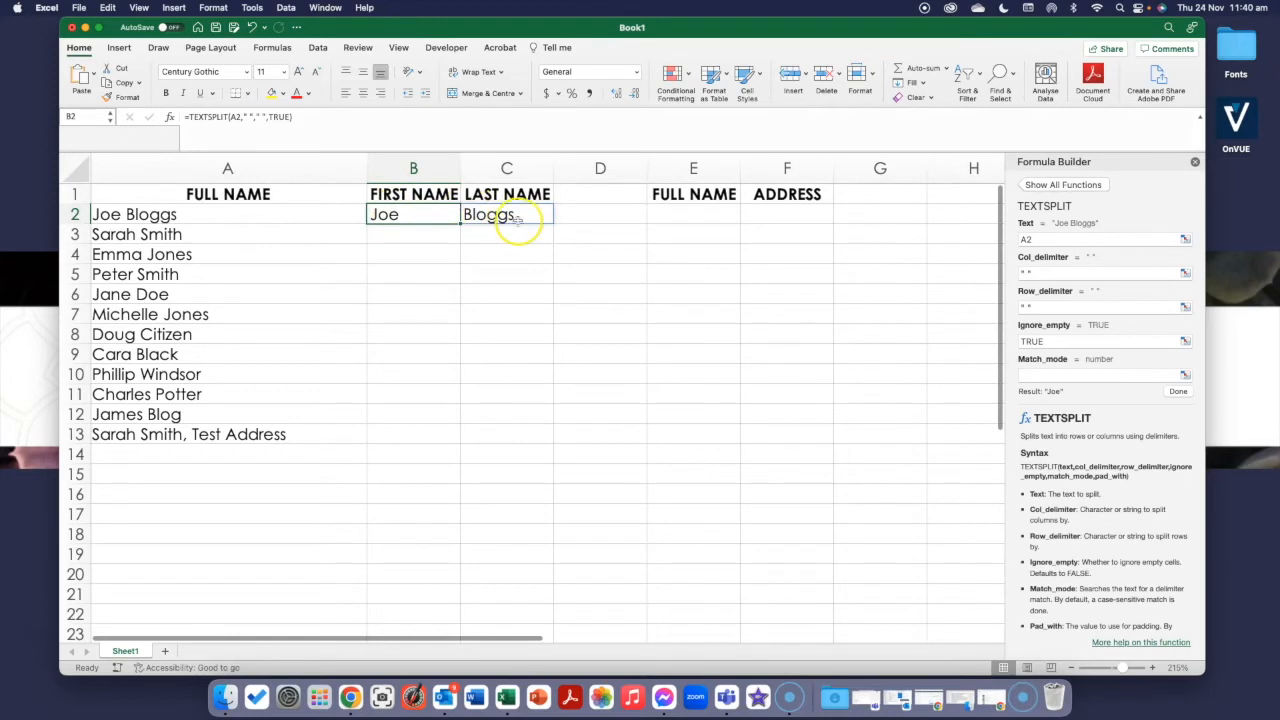
scroll(420, 240, right, 1)
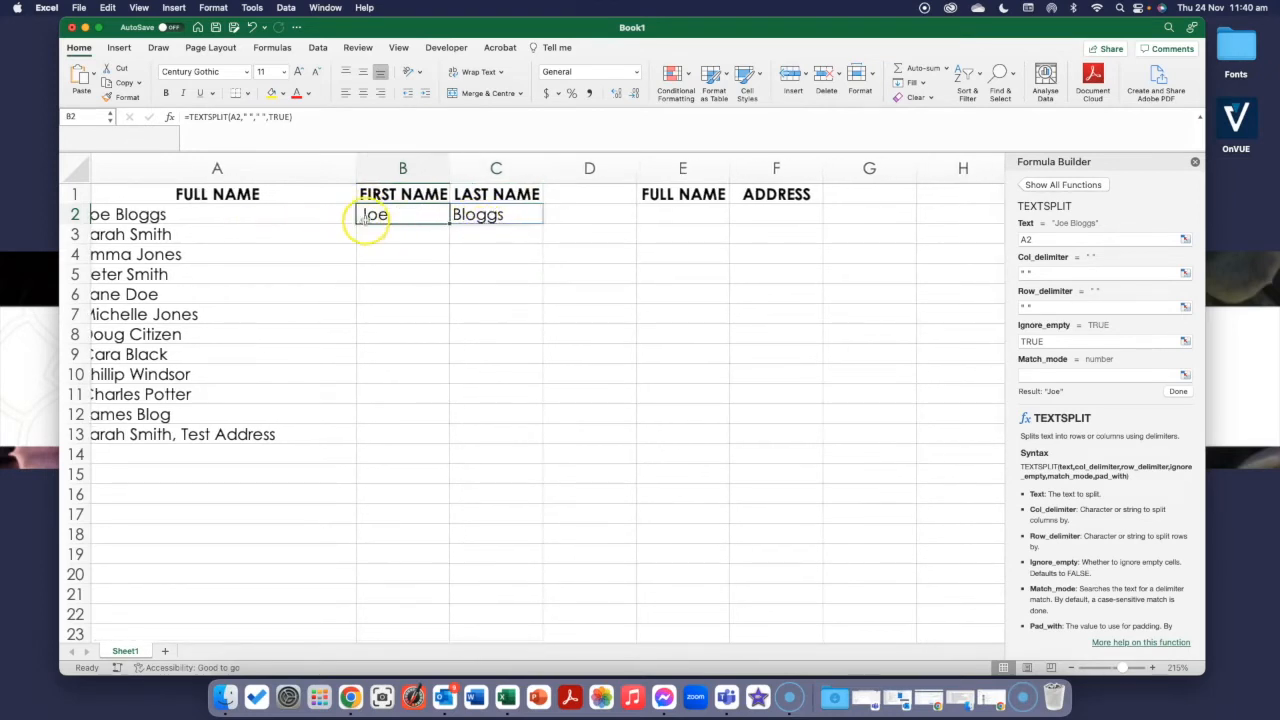
Fill the TEXTSPLIT formula from B2:C2 down to row 12 to split the remaining full names.
drag(413, 220, 477, 212)
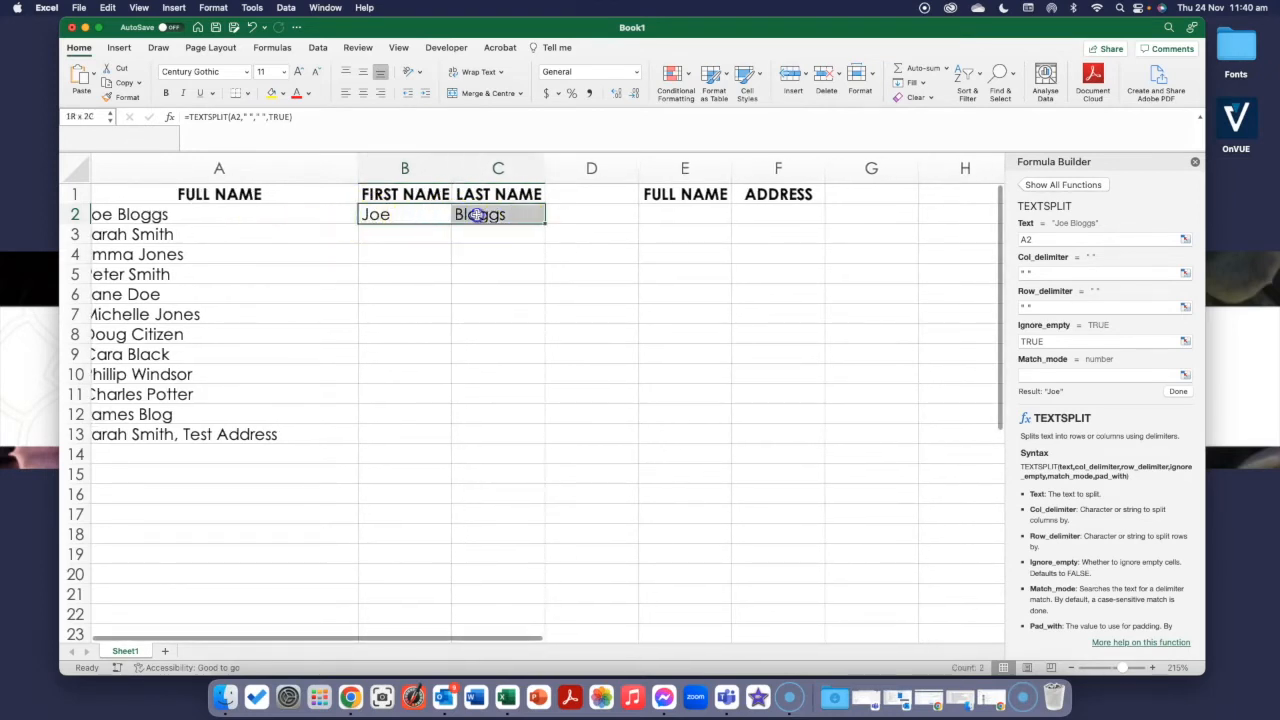
scroll(543, 220, left, 1)
click(560, 237)
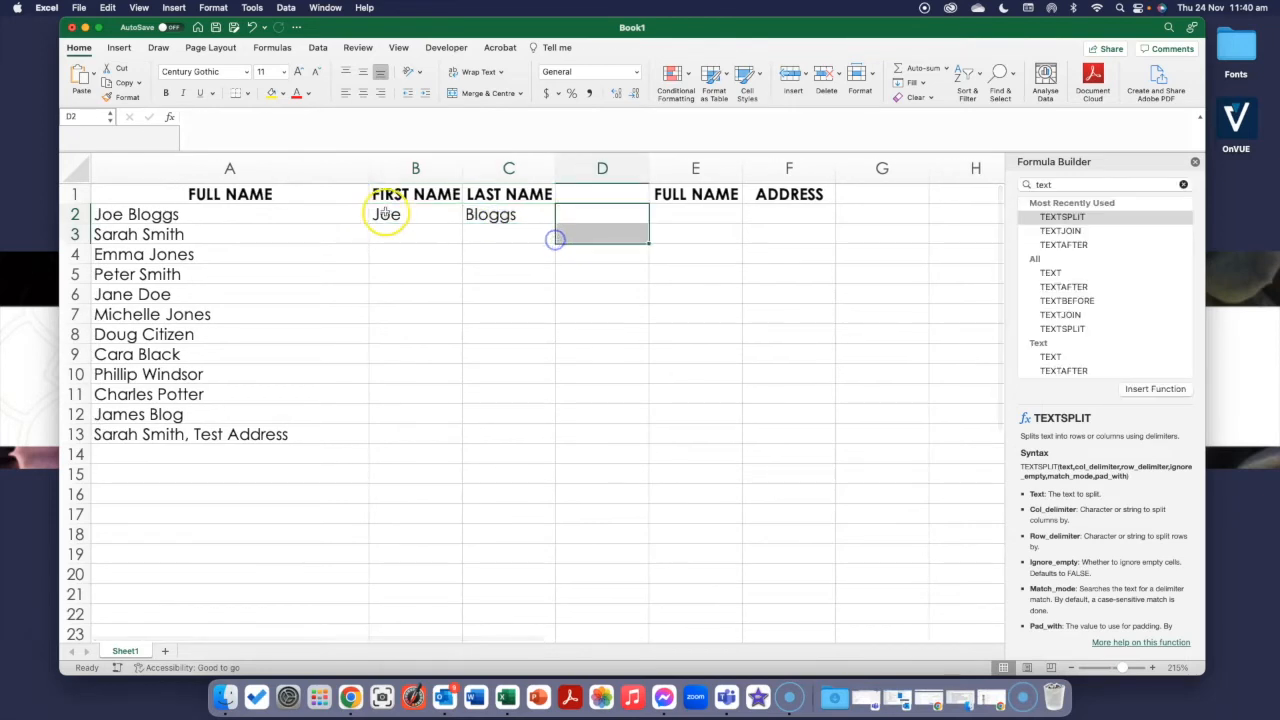
drag(383, 210, 472, 213)
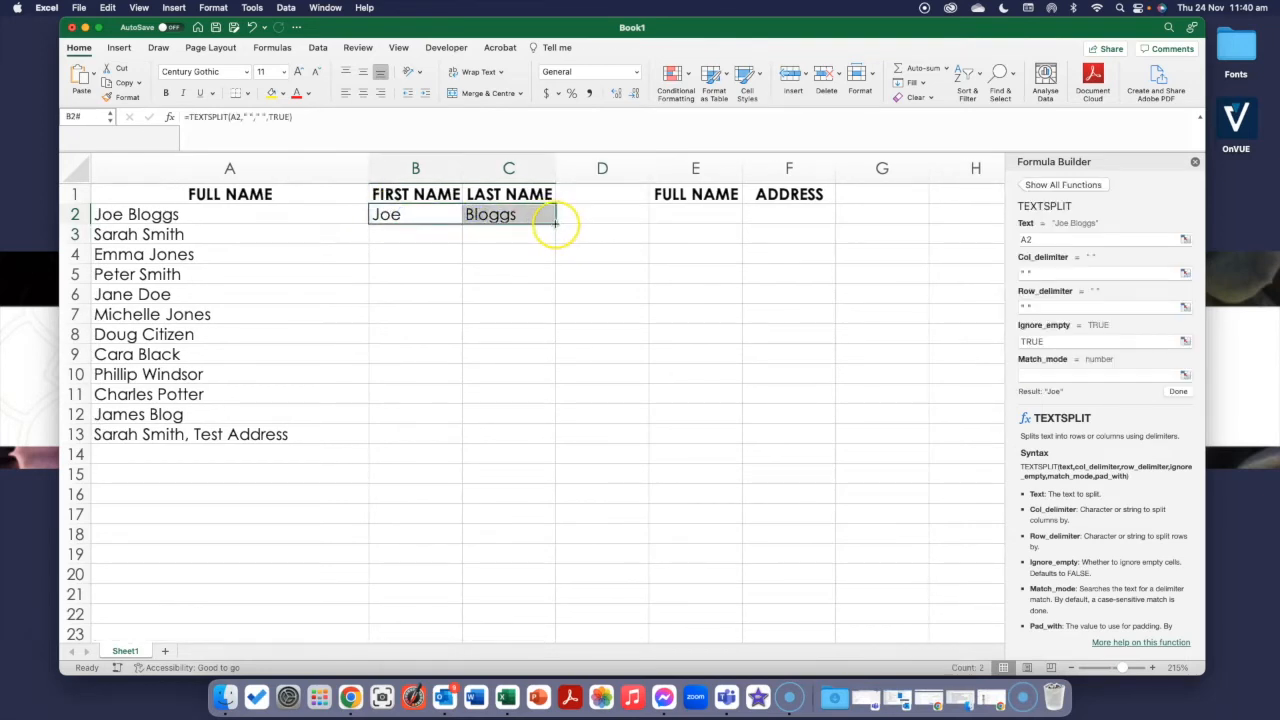
scroll(552, 222, down, 1)
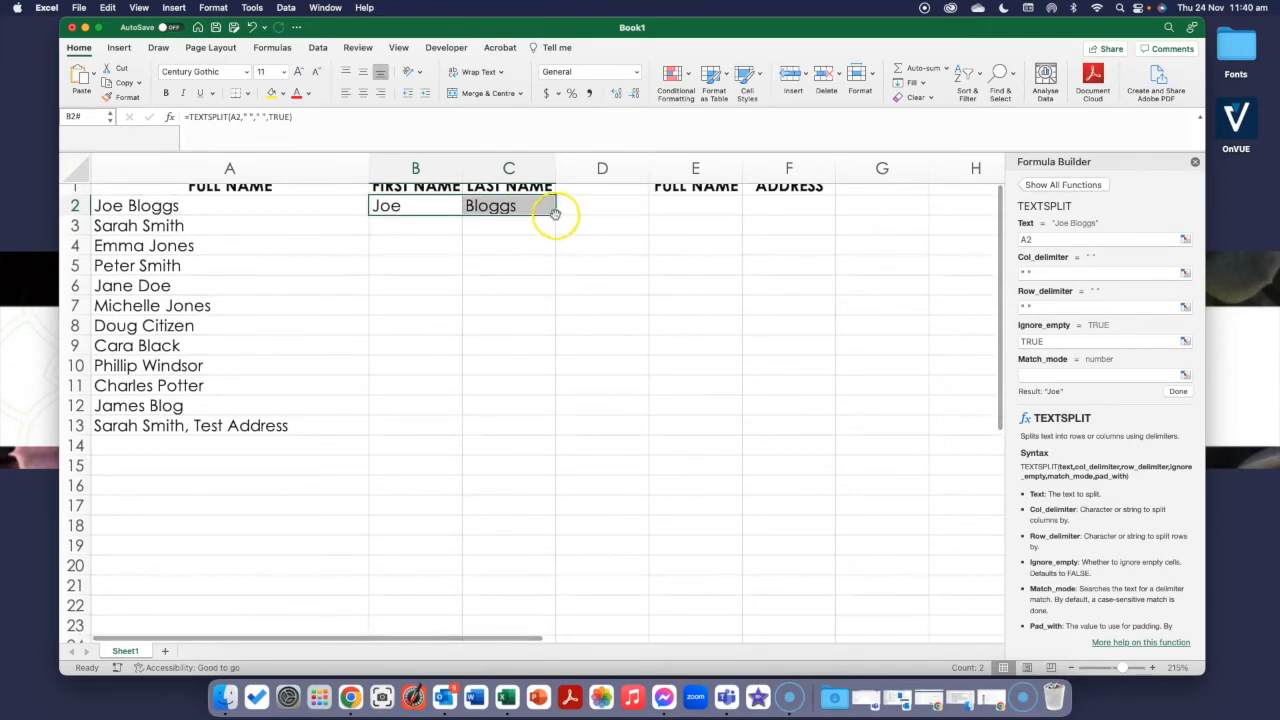
scroll(550, 216, up, 1)
scroll(550, 216, right, 1)
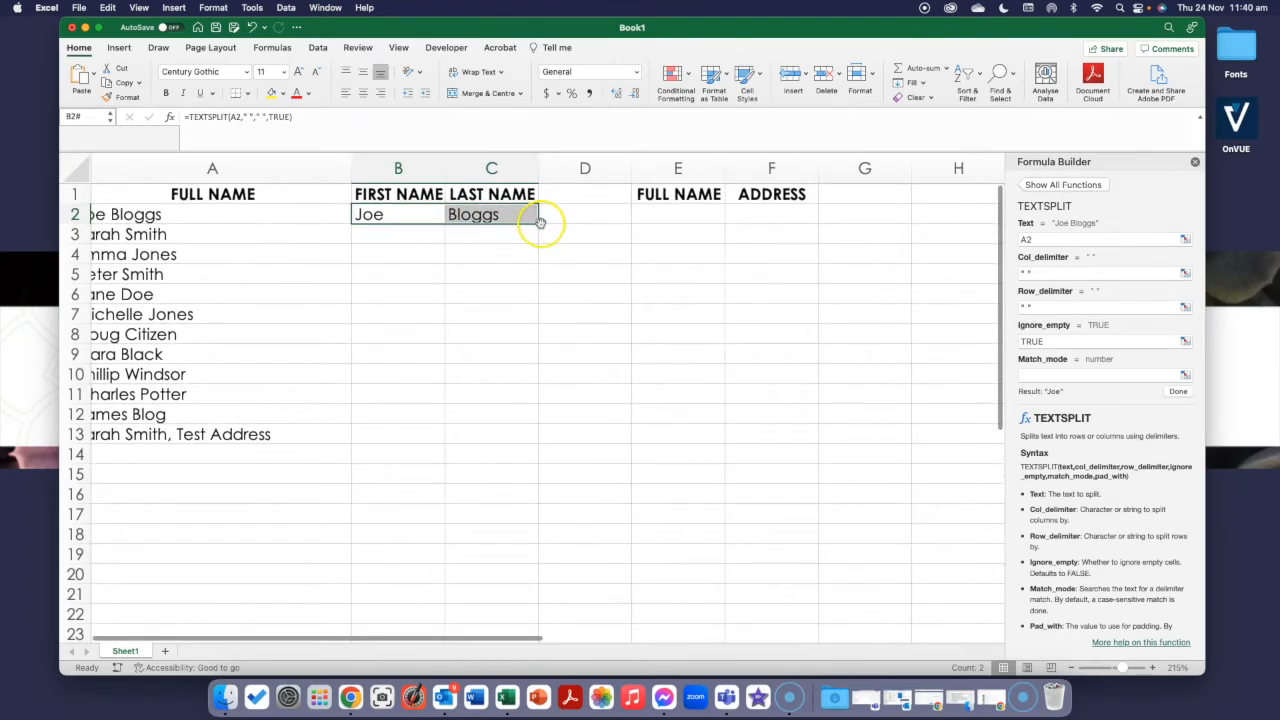
drag(537, 224, 512, 423)
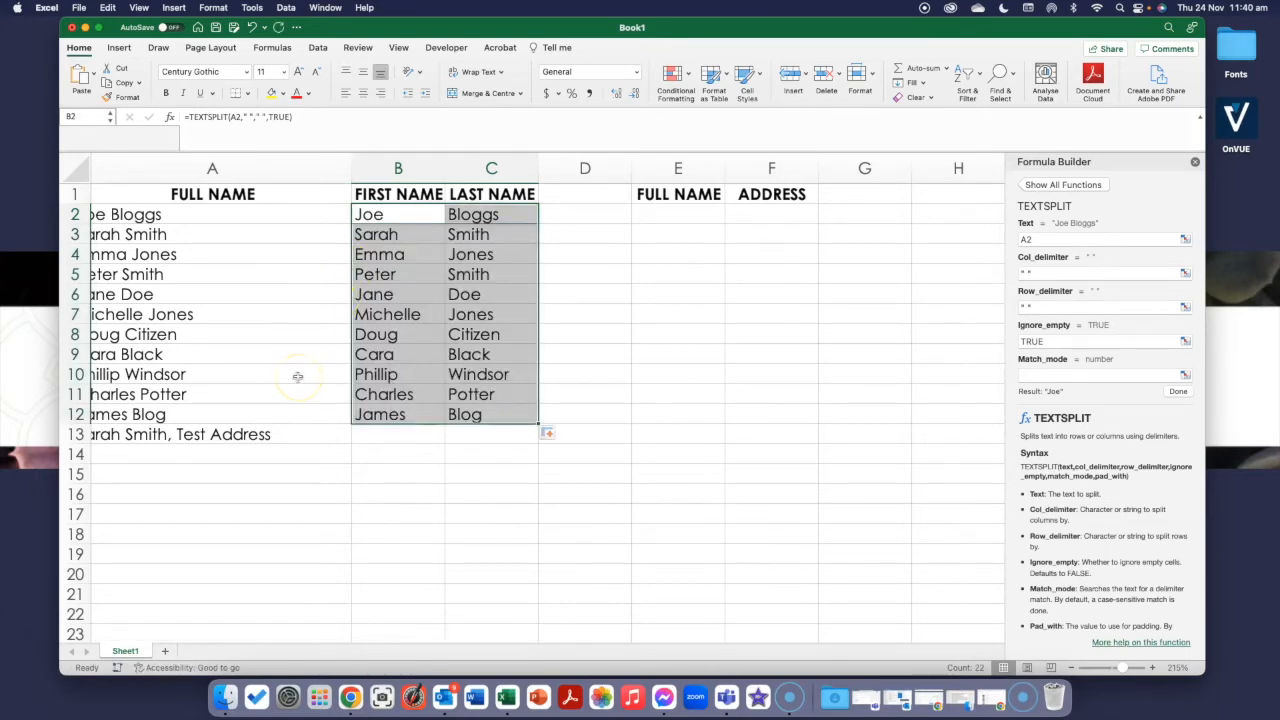
scroll(297, 377, left, 1)
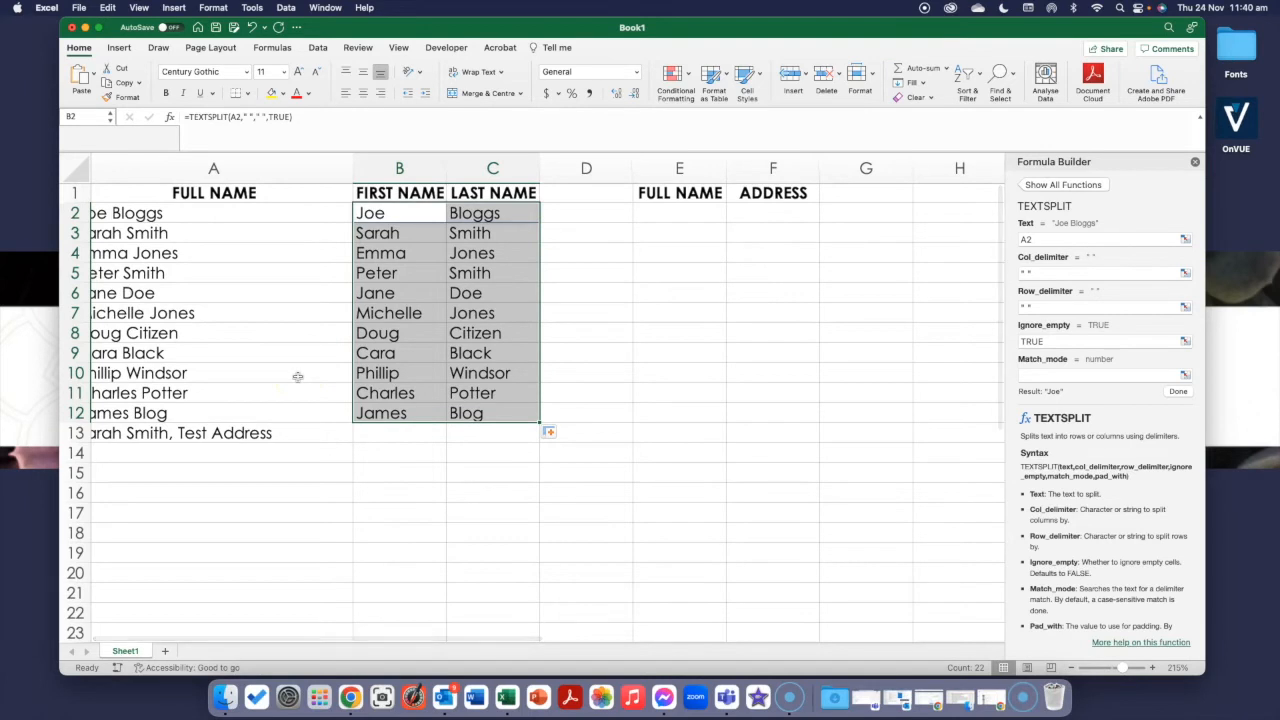
Insert the TEXTSPLIT function into cell E13 with A13 as its text argument.
click(191, 436)
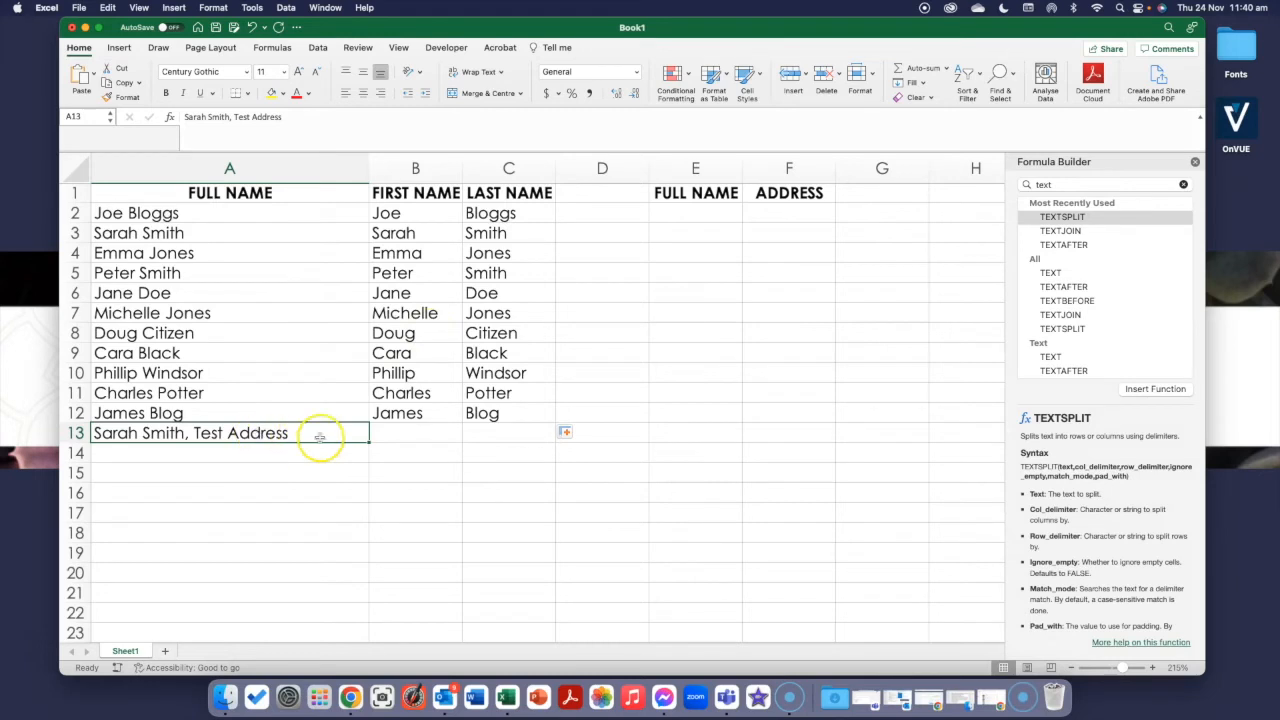
click(671, 433)
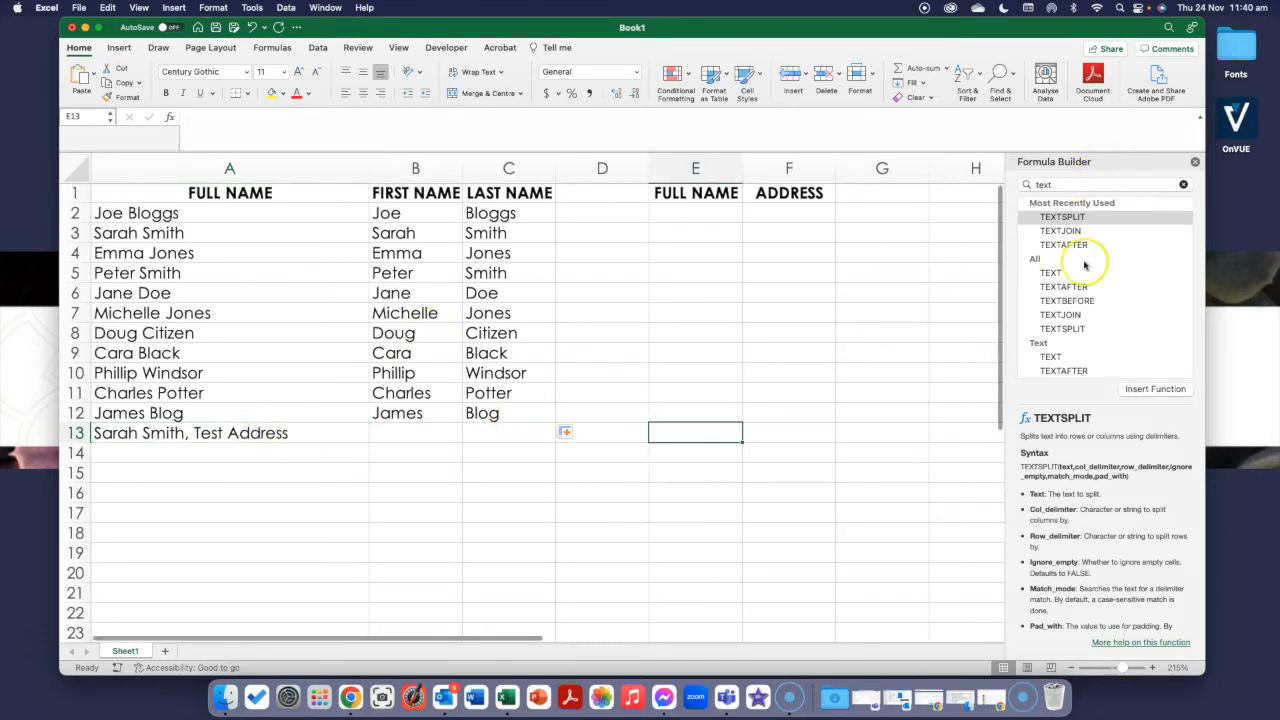
click(1157, 392)
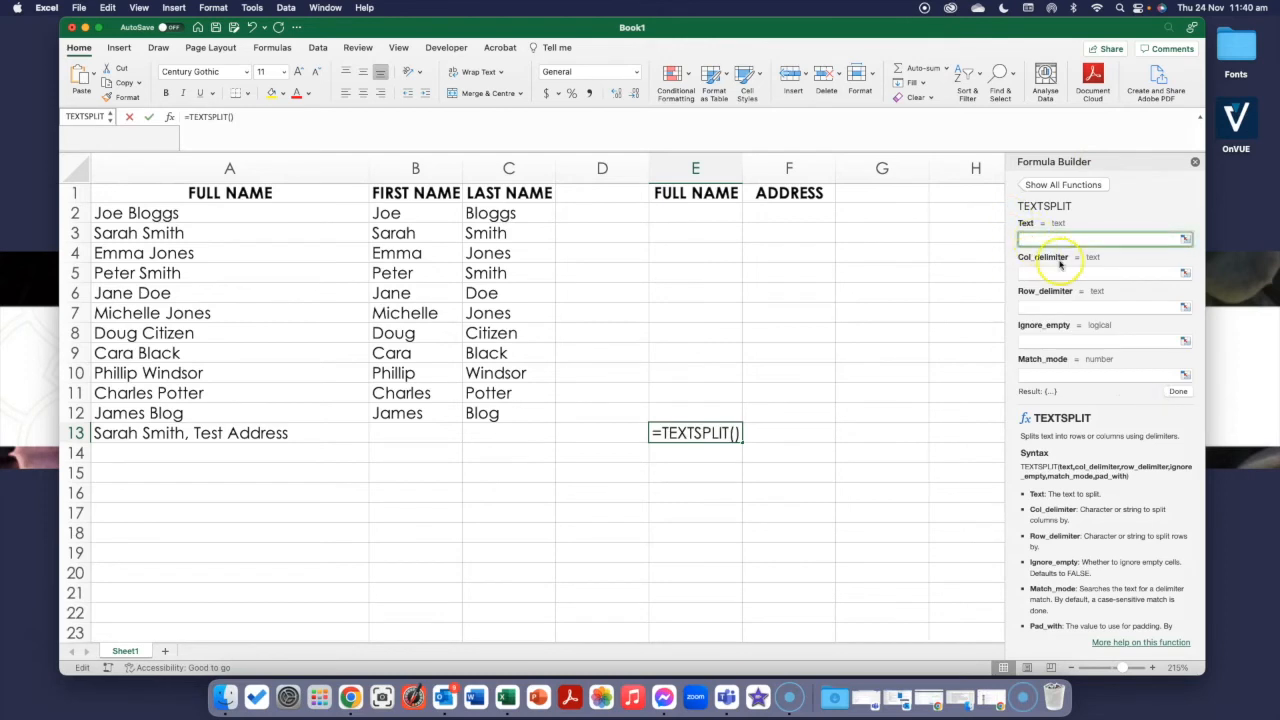
click(165, 433)
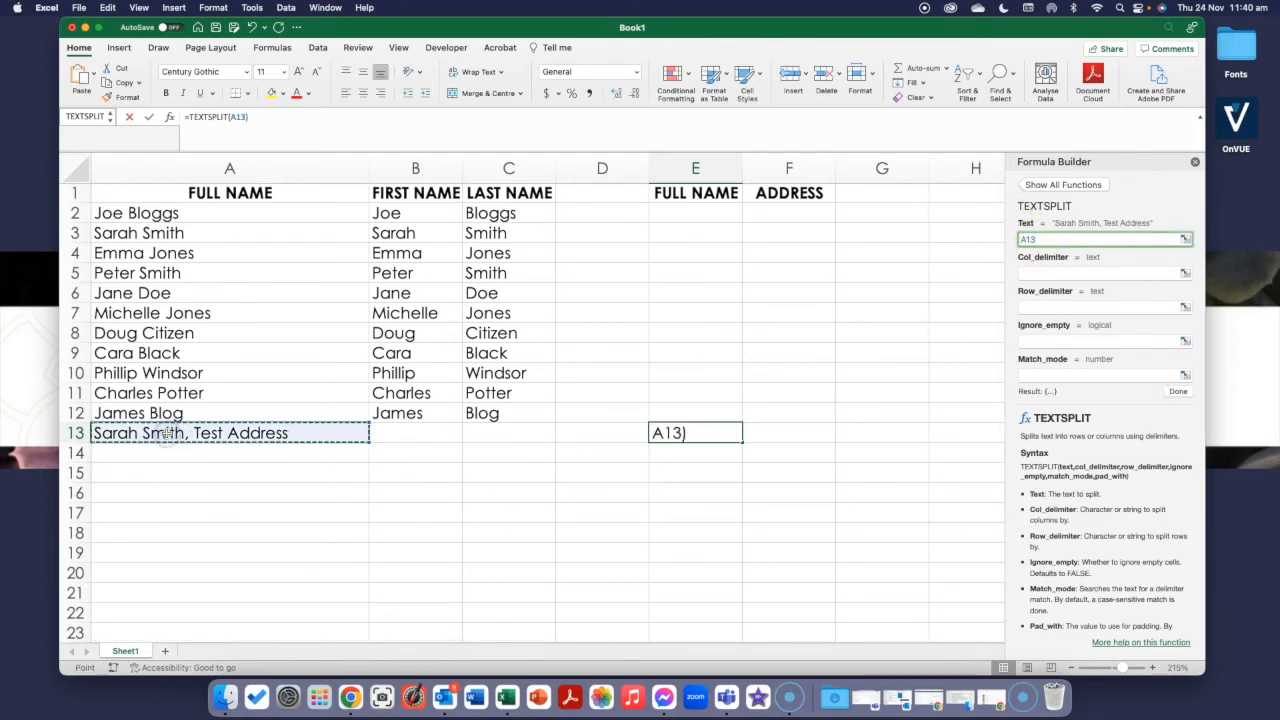
Use a quoted comma "," as both column and row delimiter, set Ignore_empty to TRUE, and complete the TEXTSPLIT formula in E13.
click(1072, 274)
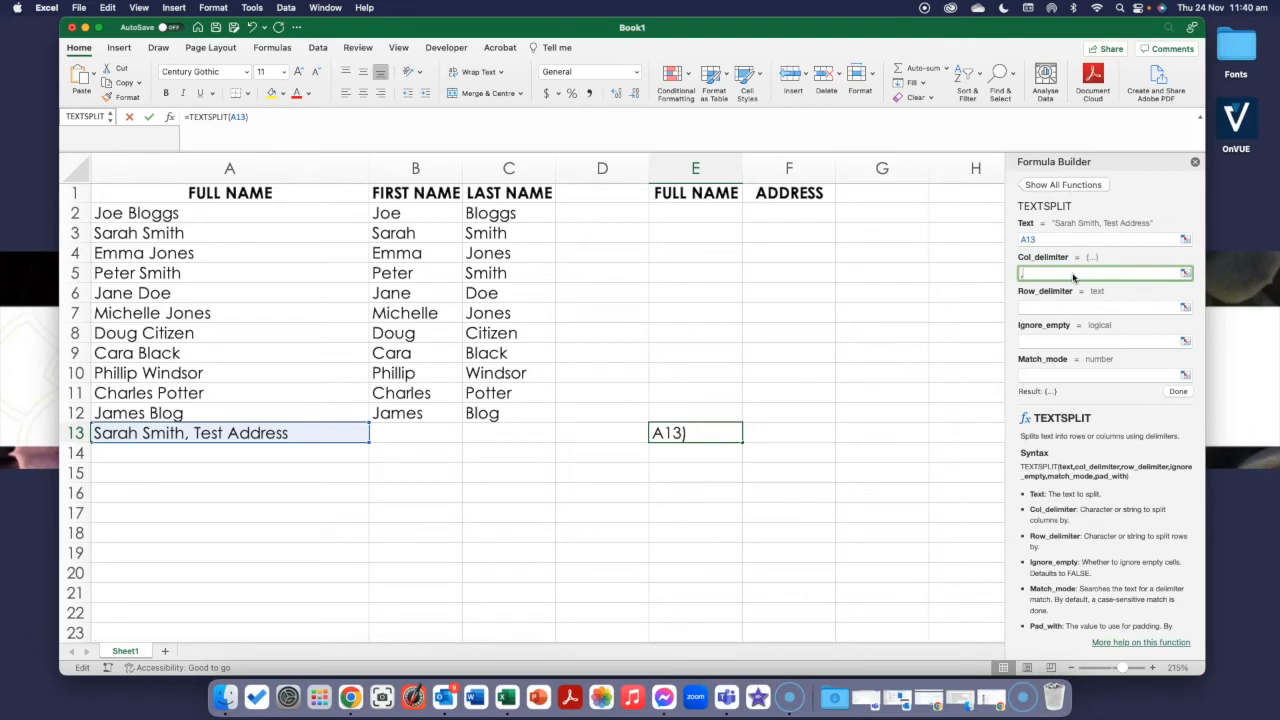
text(,)
click(1031, 306)
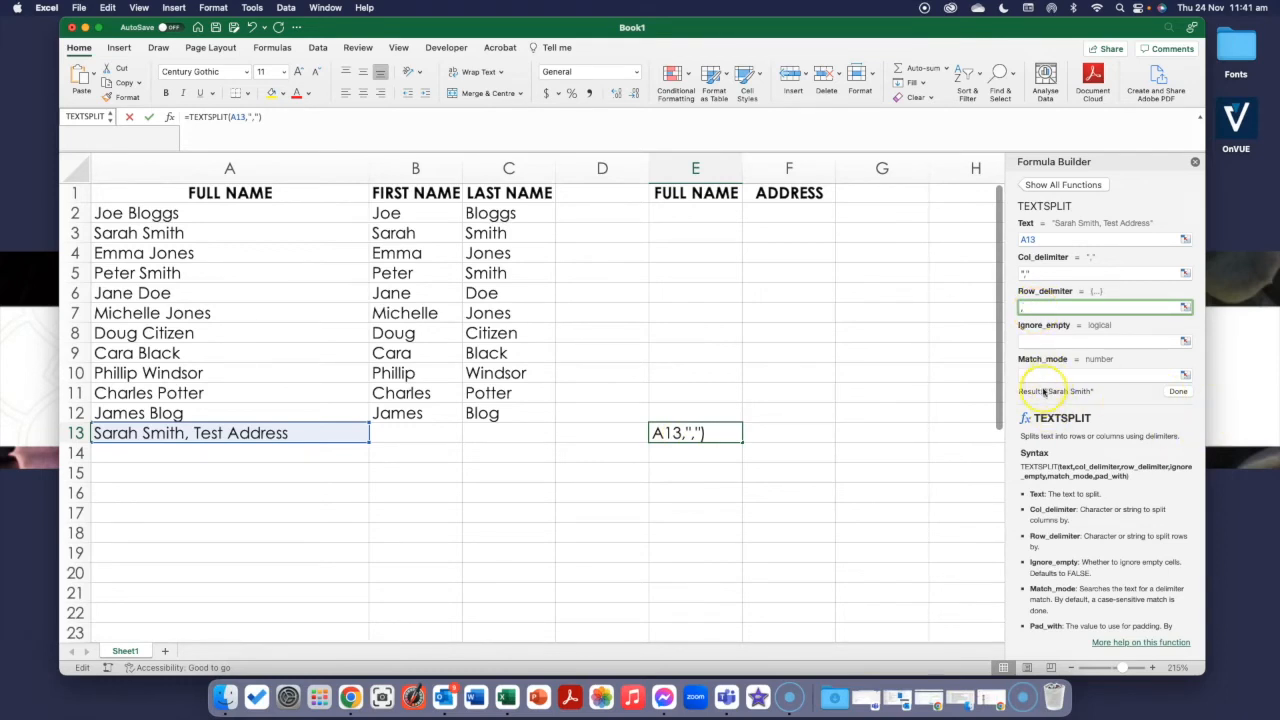
click(1041, 342)
text(TRUE)
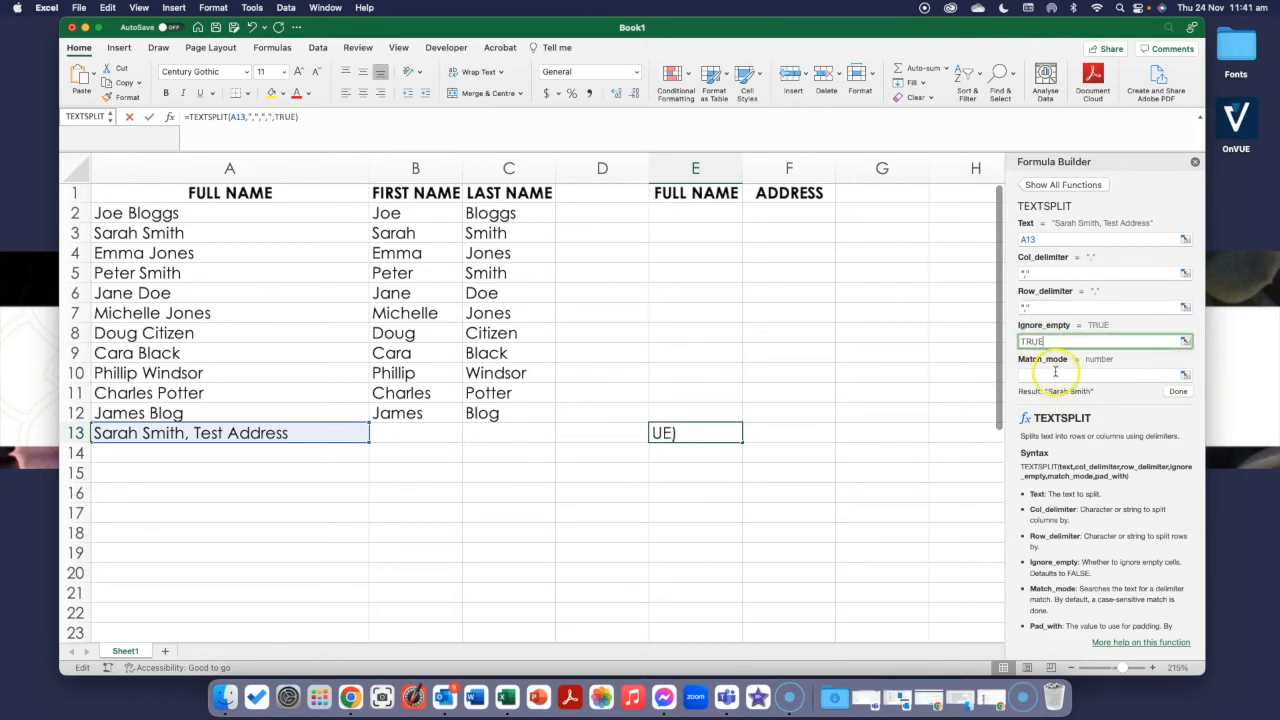
click(1181, 392)
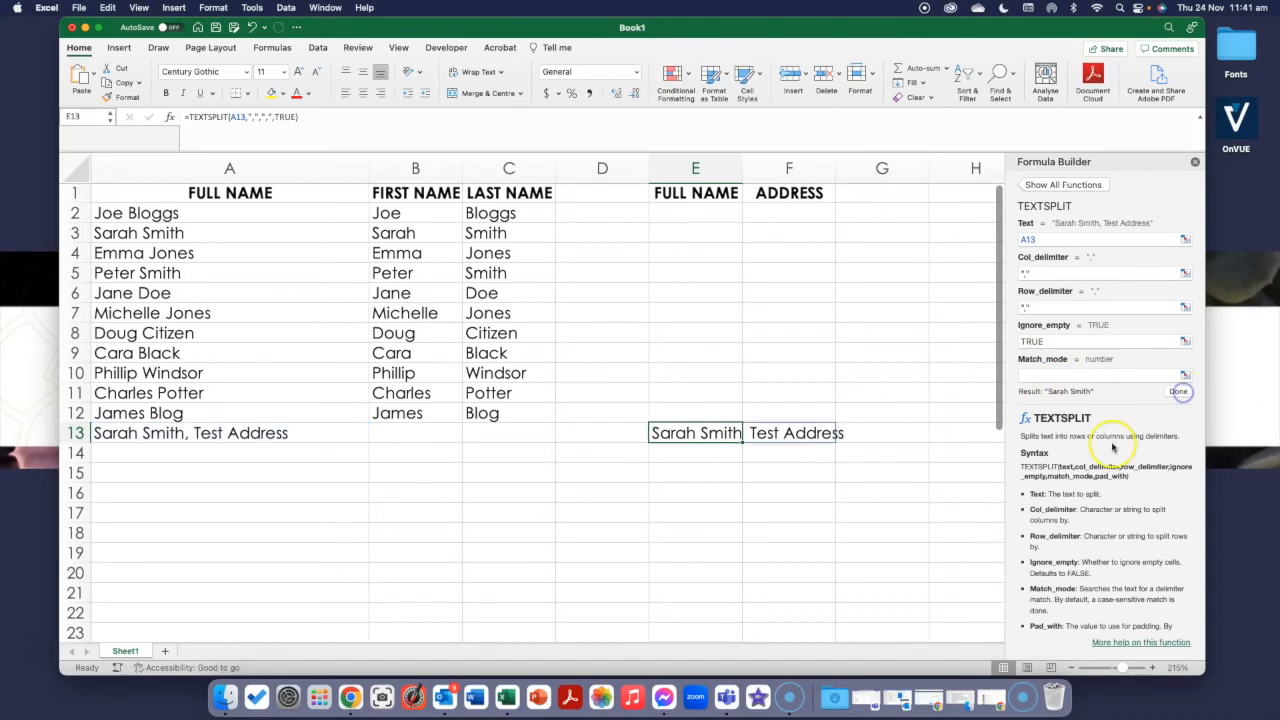
Widen columns E and F equally so the split full name and address in row 13 fit their cells.
click(694, 473)
drag(697, 167, 900, 163)
click(700, 515)
click(171, 434)
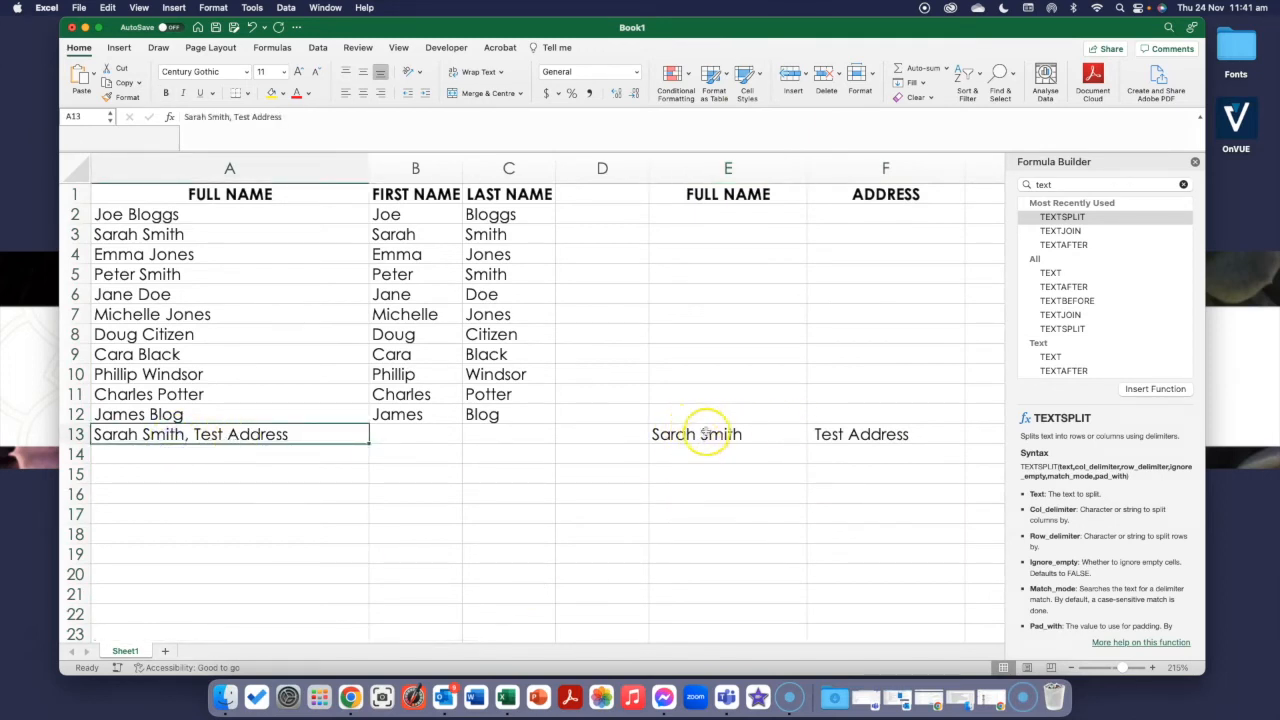